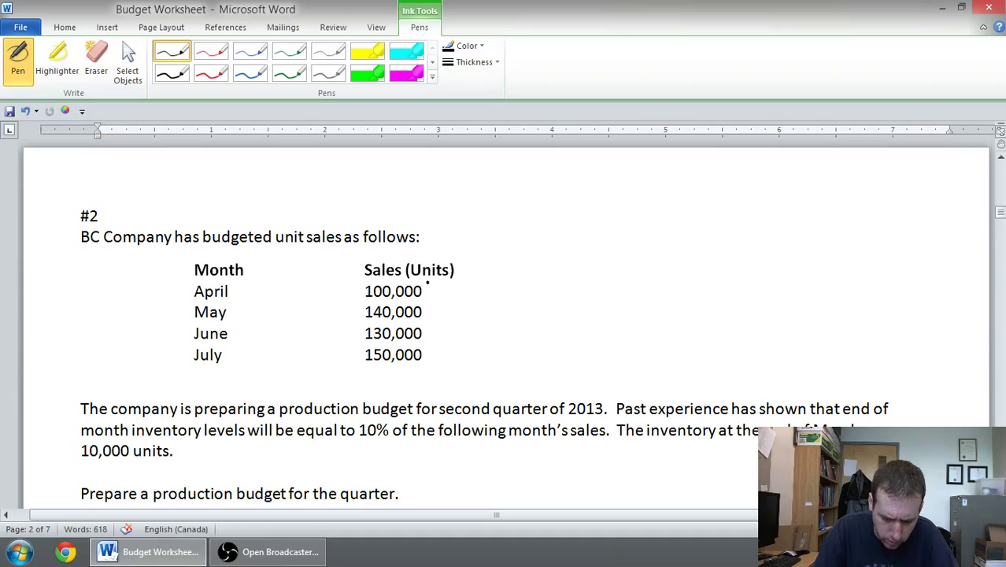
- Bracket the April to June unit sales with the pen and handwrite "Q2" beside the bracket
{"action": "mouse_move", "coordinate": [427, 282]}
{"action": "left_mouse_down"}
{"action": "mouse_move", "coordinate": [433, 321]}
{"action": "mouse_move", "coordinate": [423, 341]}
{"action": "left_mouse_up"}
{"action": "mouse_move", "coordinate": [454, 306]}
{"action": "left_mouse_down"}
{"action": "mouse_move", "coordinate": [459, 319]}
{"action": "mouse_move", "coordinate": [480, 321]}
{"action": "left_mouse_up"}
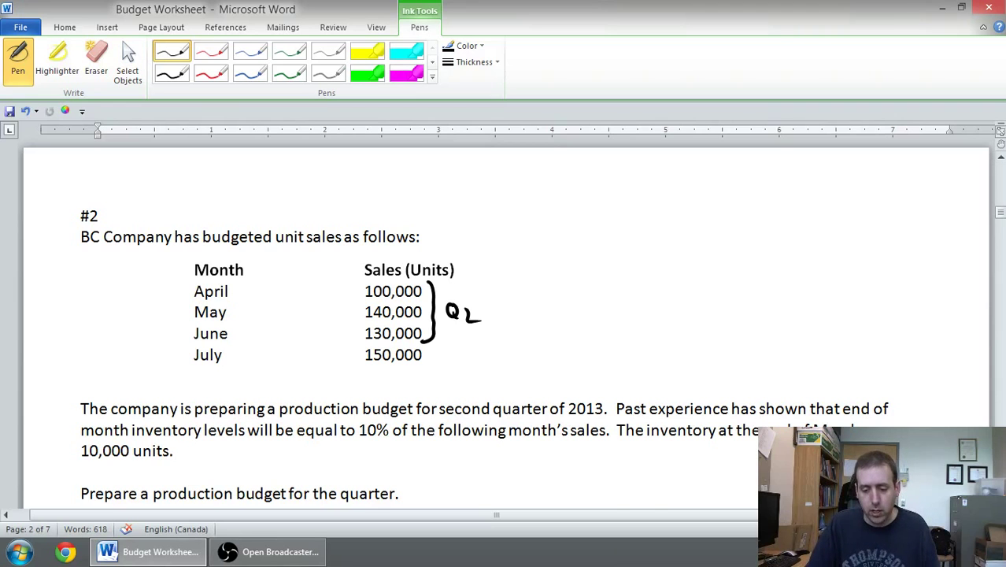
- Handwrite the column headings April, May, June and Q2 in the production budget table
{"action": "scroll", "coordinate": [504, 323], "scroll_direction": "down", "scroll_amount": 6}
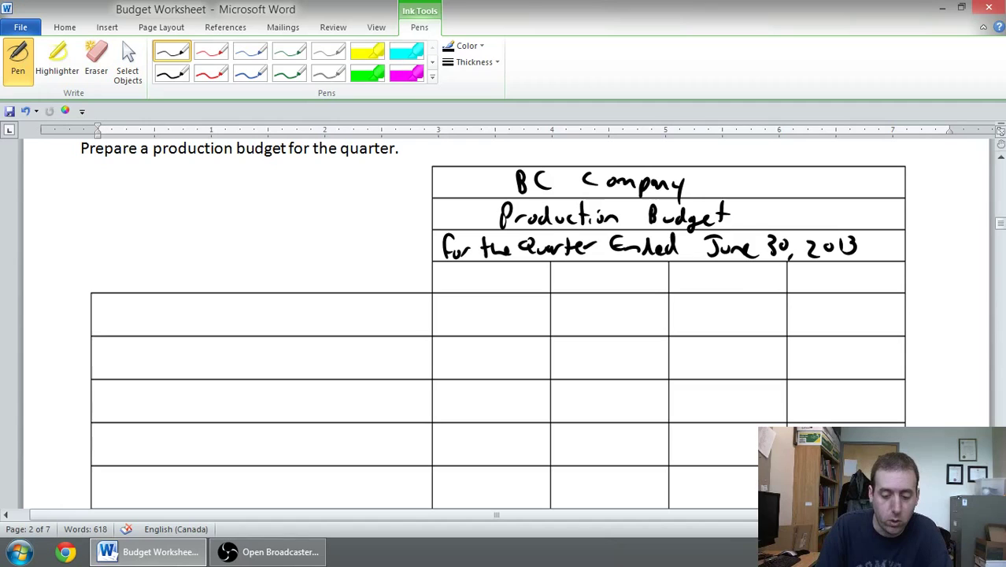
{"action": "left_click_drag", "start_coordinate": [456, 293], "coordinate": [469, 280]}
{"action": "mouse_move", "coordinate": [474, 276]}
{"action": "left_mouse_down"}
{"action": "mouse_move", "coordinate": [475, 298]}
{"action": "mouse_move", "coordinate": [476, 288]}
{"action": "left_mouse_up"}
{"action": "left_click_drag", "start_coordinate": [482, 290], "coordinate": [494, 279]}
{"action": "left_click_drag", "start_coordinate": [501, 266], "coordinate": [501, 289]}
{"action": "mouse_move", "coordinate": [573, 293]}
{"action": "left_mouse_down"}
{"action": "mouse_move", "coordinate": [592, 285]}
{"action": "mouse_move", "coordinate": [607, 298]}
{"action": "left_mouse_up"}
{"action": "mouse_move", "coordinate": [693, 276]}
{"action": "left_mouse_down"}
{"action": "mouse_move", "coordinate": [694, 291]}
{"action": "mouse_move", "coordinate": [719, 290]}
{"action": "left_mouse_up"}
{"action": "left_click_drag", "start_coordinate": [722, 290], "coordinate": [742, 290]}
{"action": "mouse_move", "coordinate": [830, 271]}
{"action": "left_mouse_down"}
{"action": "mouse_move", "coordinate": [822, 287]}
{"action": "mouse_move", "coordinate": [865, 294]}
{"action": "left_mouse_up"}
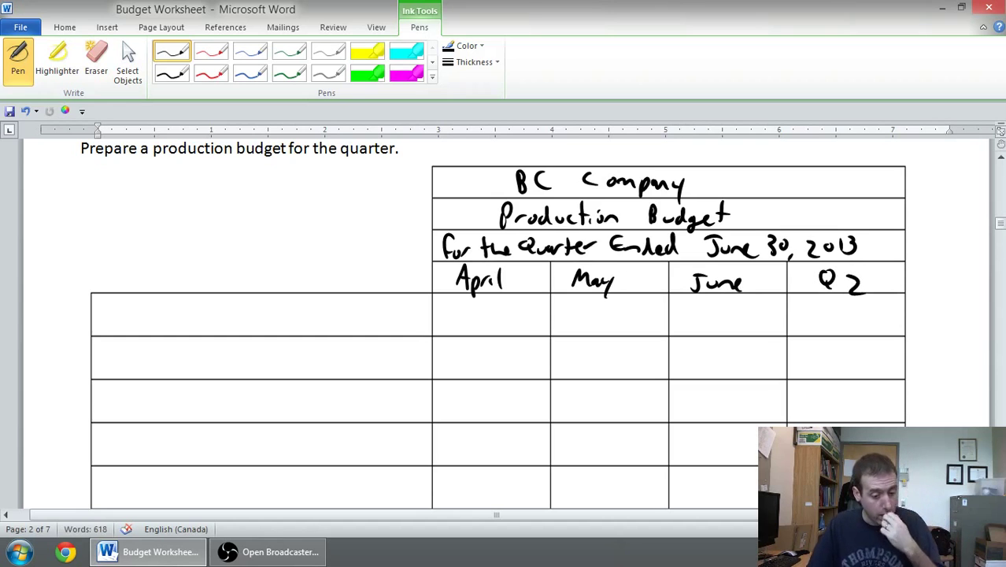
- Handwrite the label "Budget sales" in the first row of the production budget
{"action": "scroll", "coordinate": [498, 260], "scroll_direction": "up", "scroll_amount": 1}
{"action": "scroll", "coordinate": [497, 315], "scroll_direction": "down", "scroll_amount": 1}
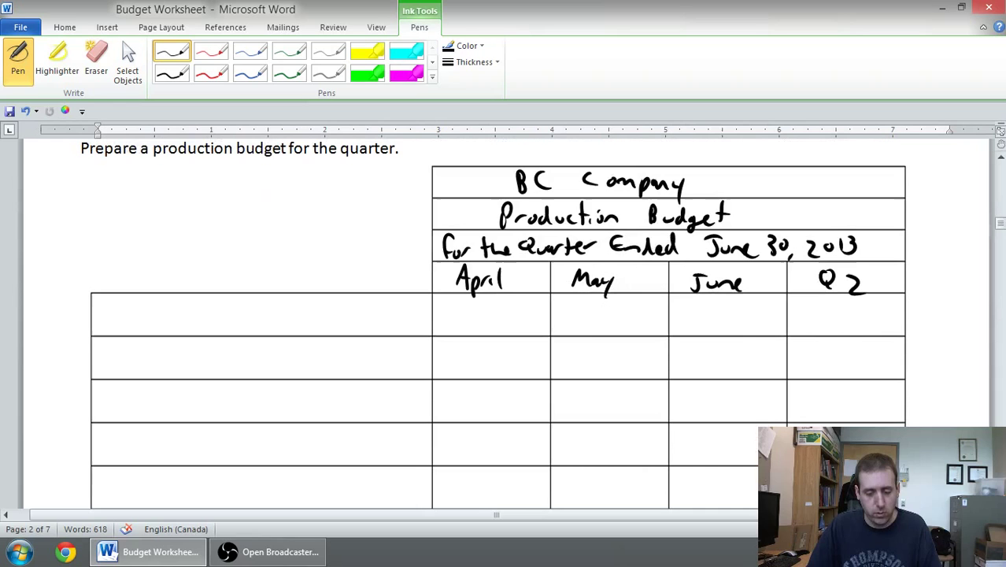
{"action": "scroll", "coordinate": [498, 315], "scroll_direction": "up", "scroll_amount": 2}
{"action": "scroll", "coordinate": [498, 315], "scroll_direction": "down", "scroll_amount": 2}
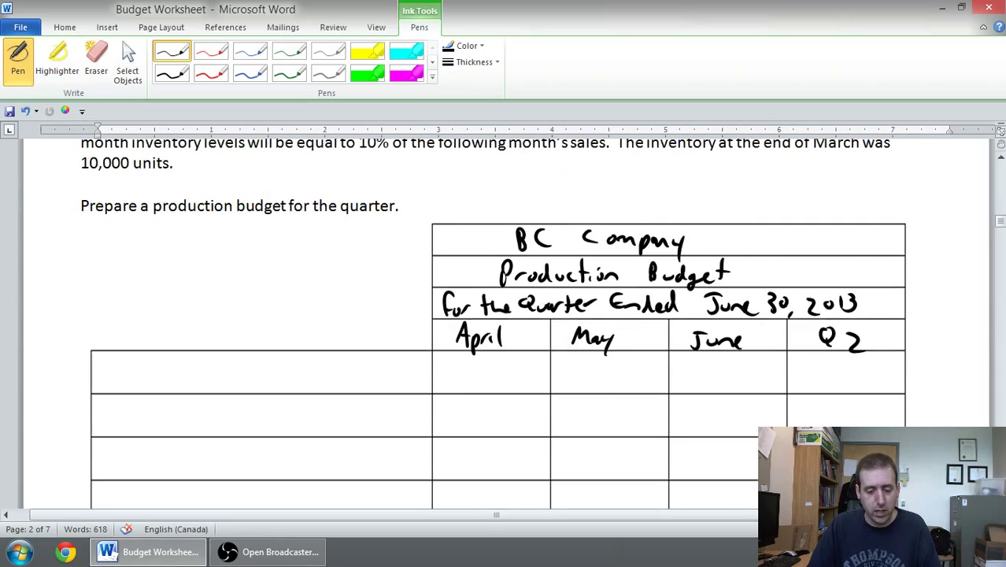
{"action": "scroll", "coordinate": [497, 315], "scroll_direction": "up", "scroll_amount": 1}
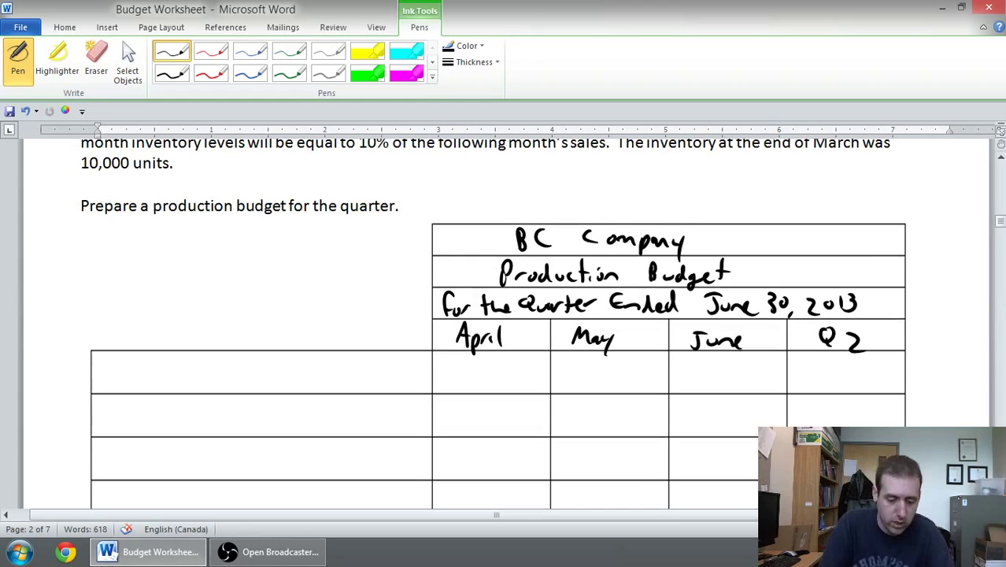
{"action": "mouse_move", "coordinate": [113, 356]}
{"action": "left_mouse_down"}
{"action": "mouse_move", "coordinate": [116, 387]}
{"action": "mouse_move", "coordinate": [211, 389]}
{"action": "left_mouse_up"}
{"action": "left_click_drag", "start_coordinate": [233, 378], "coordinate": [246, 388]}
{"action": "left_click_drag", "start_coordinate": [249, 383], "coordinate": [256, 389]}
- Handwrite the budget sales of 100,000 for April and 140,000 for May, taken from the sales list
{"action": "scroll", "coordinate": [504, 315], "scroll_direction": "up", "scroll_amount": 6}
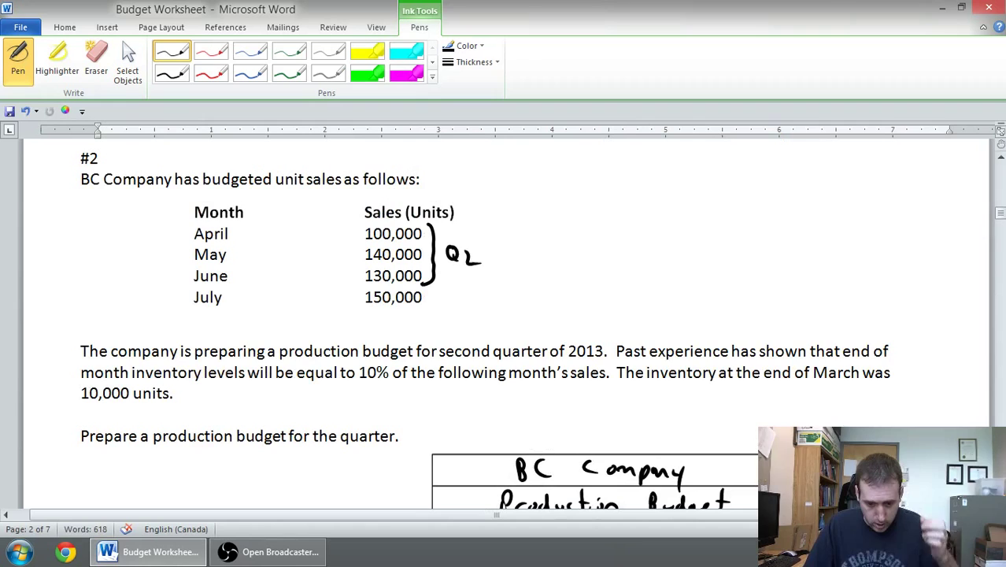
{"action": "scroll", "coordinate": [504, 315], "scroll_direction": "down", "scroll_amount": 6}
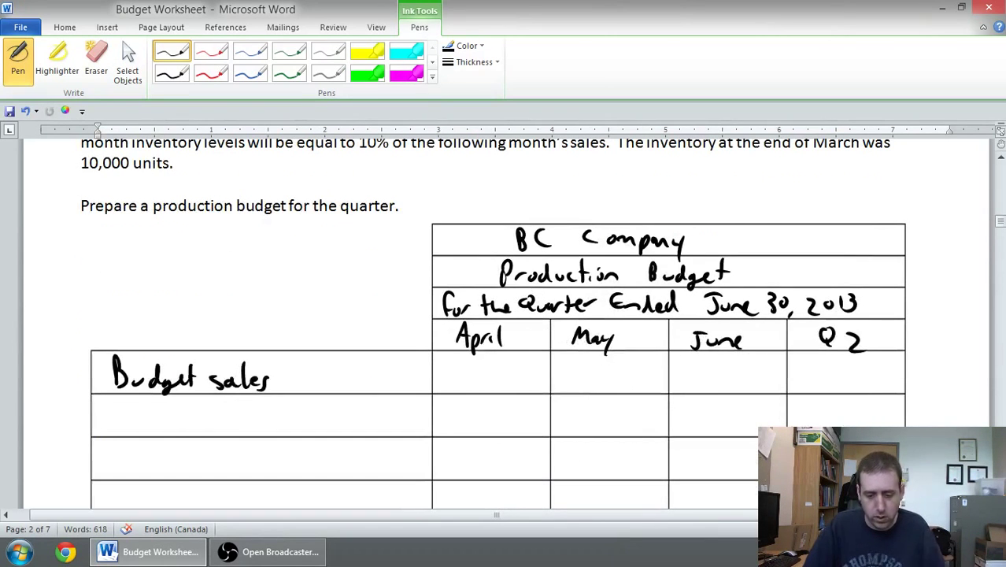
{"action": "left_click_drag", "start_coordinate": [446, 364], "coordinate": [445, 385]}
{"action": "left_click_drag", "start_coordinate": [463, 367], "coordinate": [474, 368]}
{"action": "mouse_move", "coordinate": [485, 381]}
{"action": "left_mouse_down"}
{"action": "mouse_move", "coordinate": [482, 392]}
{"action": "mouse_move", "coordinate": [506, 374]}
{"action": "left_mouse_up"}
{"action": "left_click_drag", "start_coordinate": [520, 372], "coordinate": [589, 382]}
{"action": "left_click_drag", "start_coordinate": [600, 368], "coordinate": [600, 370]}
{"action": "left_click_drag", "start_coordinate": [610, 381], "coordinate": [607, 392]}
{"action": "left_click_drag", "start_coordinate": [620, 372], "coordinate": [619, 373]}
{"action": "left_click_drag", "start_coordinate": [635, 372], "coordinate": [642, 372]}
- Handwrite June's budget sales of 130,000, taken from the sales list
{"action": "scroll", "coordinate": [504, 315], "scroll_direction": "up", "scroll_amount": 6}
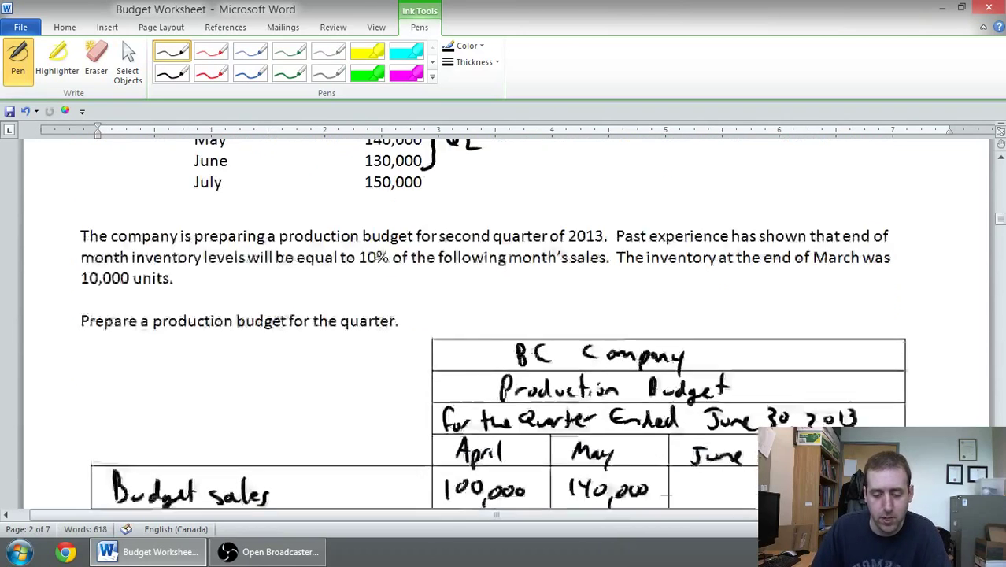
{"action": "scroll", "coordinate": [504, 315], "scroll_direction": "down", "scroll_amount": 9}
{"action": "mouse_move", "coordinate": [686, 254]}
{"action": "left_mouse_down"}
{"action": "mouse_move", "coordinate": [685, 269]}
{"action": "mouse_move", "coordinate": [707, 263]}
{"action": "mouse_move", "coordinate": [697, 273]}
{"action": "mouse_move", "coordinate": [716, 279]}
{"action": "mouse_move", "coordinate": [729, 264]}
{"action": "left_mouse_up"}
{"action": "mouse_move", "coordinate": [744, 262]}
{"action": "left_mouse_down"}
{"action": "mouse_move", "coordinate": [739, 271]}
{"action": "mouse_move", "coordinate": [744, 263]}
{"action": "left_mouse_up"}
{"action": "left_click_drag", "start_coordinate": [757, 262], "coordinate": [755, 263]}
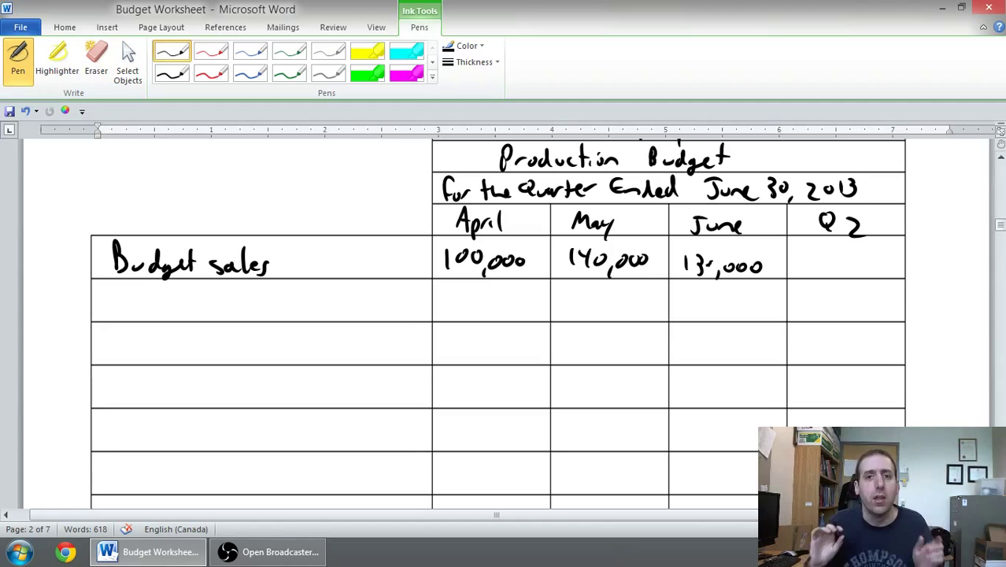
- Handwrite the label "Add: Desired ending Inventory" in the row below Budget sales
{"action": "scroll", "coordinate": [504, 322], "scroll_direction": "up", "scroll_amount": 5}
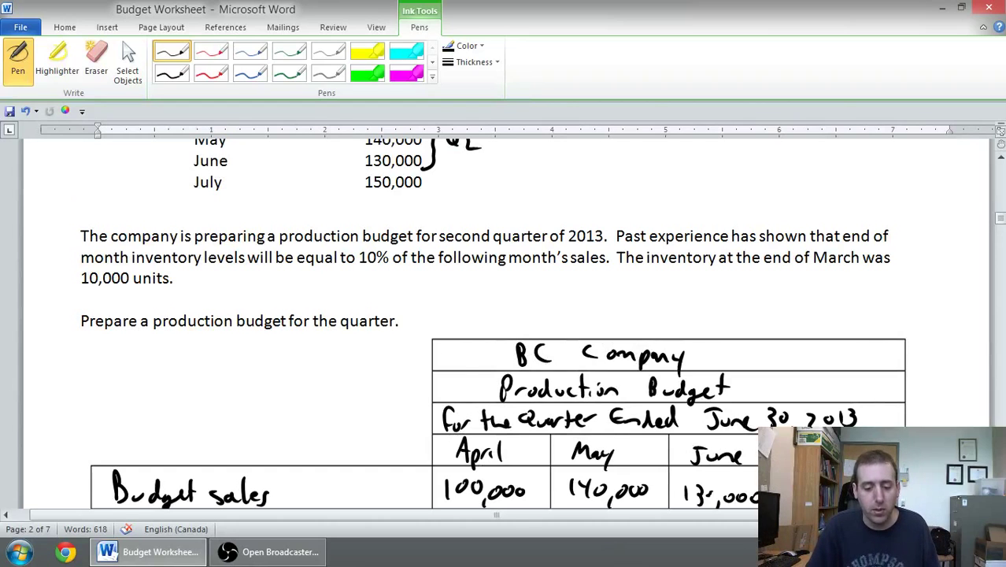
{"action": "scroll", "coordinate": [504, 322], "scroll_direction": "down", "scroll_amount": 5}
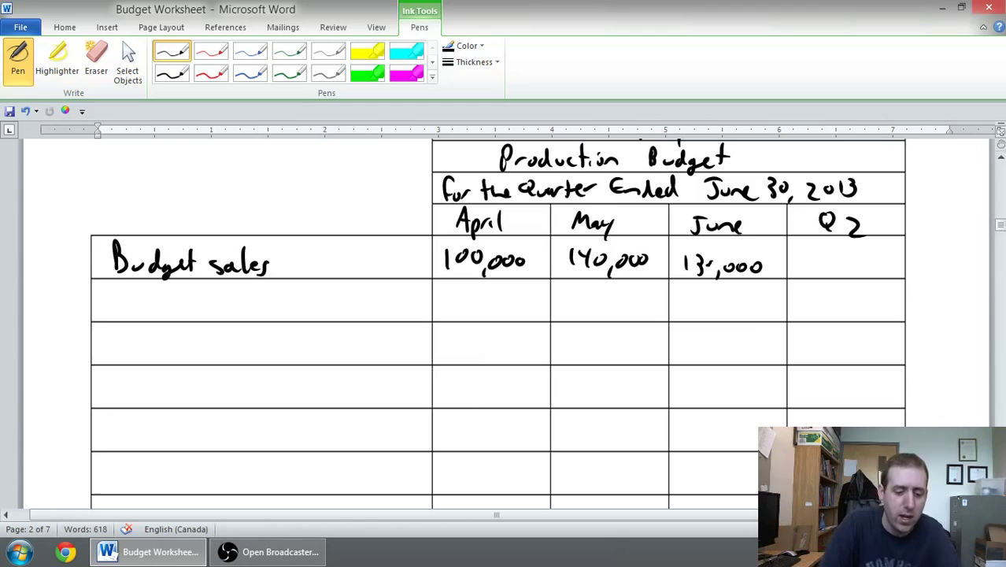
{"action": "mouse_move", "coordinate": [107, 312]}
{"action": "left_mouse_down"}
{"action": "mouse_move", "coordinate": [109, 290]}
{"action": "mouse_move", "coordinate": [127, 310]}
{"action": "left_mouse_up"}
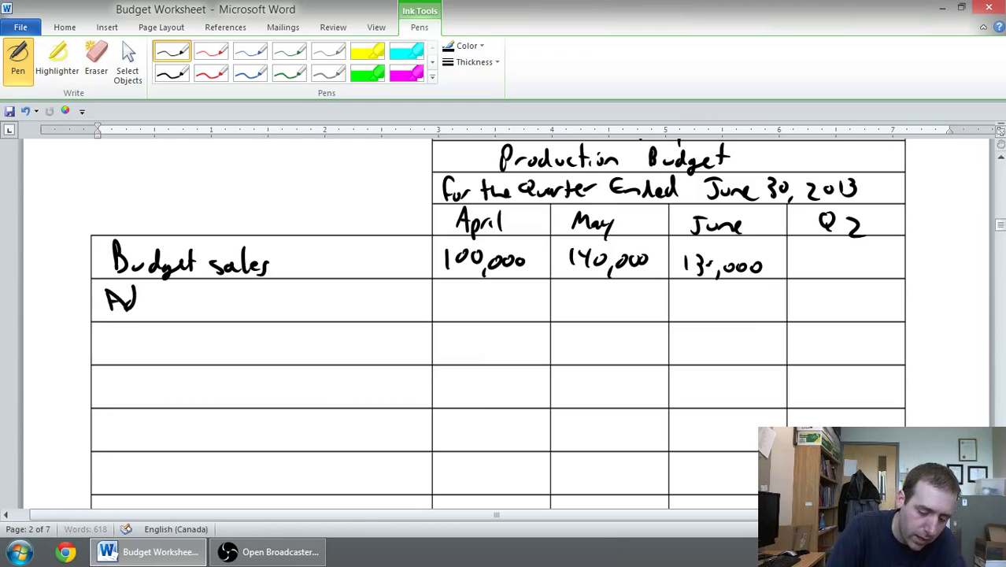
{"action": "left_click_drag", "start_coordinate": [142, 294], "coordinate": [148, 309]}
{"action": "mouse_move", "coordinate": [155, 294]}
{"action": "left_mouse_down"}
{"action": "mouse_move", "coordinate": [159, 308]}
{"action": "mouse_move", "coordinate": [184, 312]}
{"action": "left_mouse_up"}
{"action": "left_click", "coordinate": [163, 289]}
{"action": "left_click", "coordinate": [163, 306]}
{"action": "mouse_move", "coordinate": [184, 290]}
{"action": "left_mouse_down"}
{"action": "mouse_move", "coordinate": [189, 312]}
{"action": "mouse_move", "coordinate": [208, 299]}
{"action": "mouse_move", "coordinate": [203, 314]}
{"action": "mouse_move", "coordinate": [221, 314]}
{"action": "left_mouse_up"}
{"action": "left_click_drag", "start_coordinate": [225, 313], "coordinate": [233, 305]}
{"action": "mouse_move", "coordinate": [235, 309]}
{"action": "left_mouse_down"}
{"action": "mouse_move", "coordinate": [243, 312]}
{"action": "mouse_move", "coordinate": [251, 288]}
{"action": "mouse_move", "coordinate": [293, 313]}
{"action": "left_mouse_up"}
{"action": "left_click_drag", "start_coordinate": [301, 291], "coordinate": [305, 313]}
{"action": "left_click", "coordinate": [307, 293]}
{"action": "mouse_move", "coordinate": [311, 314]}
{"action": "left_mouse_down"}
{"action": "mouse_move", "coordinate": [344, 315]}
{"action": "mouse_move", "coordinate": [348, 289]}
{"action": "left_mouse_up"}
{"action": "left_click_drag", "start_coordinate": [351, 317], "coordinate": [373, 307]}
{"action": "left_click_drag", "start_coordinate": [377, 312], "coordinate": [394, 317]}
{"action": "mouse_move", "coordinate": [394, 297]}
{"action": "left_mouse_down"}
{"action": "mouse_move", "coordinate": [395, 318]}
{"action": "mouse_move", "coordinate": [400, 304]}
{"action": "left_mouse_up"}
{"action": "left_click_drag", "start_coordinate": [403, 307], "coordinate": [417, 308]}
{"action": "left_click_drag", "start_coordinate": [419, 309], "coordinate": [427, 333]}
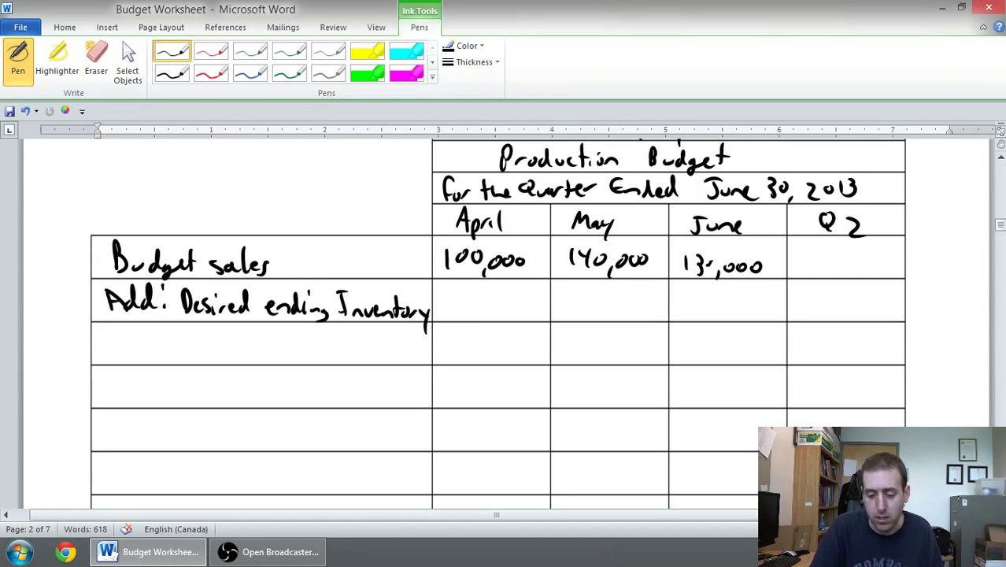
- Fill in the desired ending inventory by hand: 14,000 for April, 13,000 for May and 15,000 for June
{"action": "mouse_move", "coordinate": [458, 293]}
{"action": "left_mouse_down"}
{"action": "mouse_move", "coordinate": [458, 310]}
{"action": "mouse_move", "coordinate": [476, 315]}
{"action": "mouse_move", "coordinate": [521, 304]}
{"action": "left_mouse_up"}
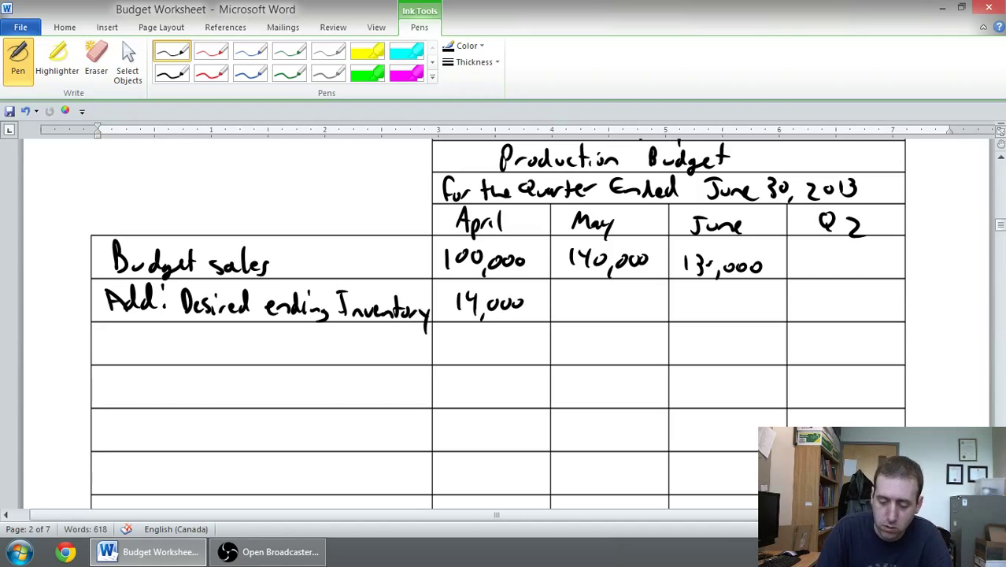
{"action": "mouse_move", "coordinate": [588, 290]}
{"action": "left_mouse_down"}
{"action": "mouse_move", "coordinate": [587, 312]}
{"action": "mouse_move", "coordinate": [605, 323]}
{"action": "left_mouse_up"}
{"action": "left_click_drag", "start_coordinate": [620, 301], "coordinate": [633, 303]}
{"action": "left_click_drag", "start_coordinate": [649, 301], "coordinate": [647, 302]}
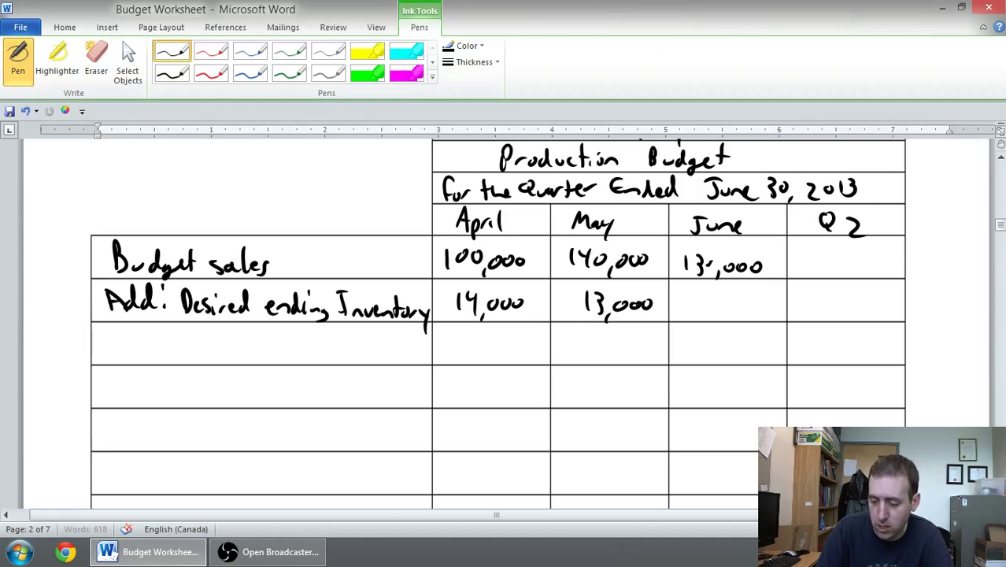
{"action": "scroll", "coordinate": [496, 323], "scroll_direction": "up", "scroll_amount": 6}
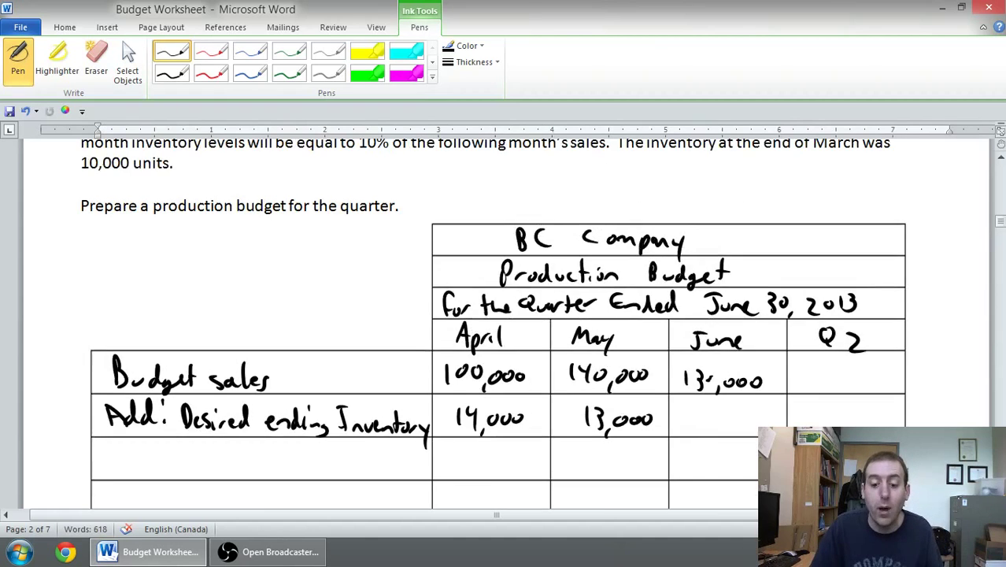
{"action": "scroll", "coordinate": [496, 323], "scroll_direction": "up", "scroll_amount": 2}
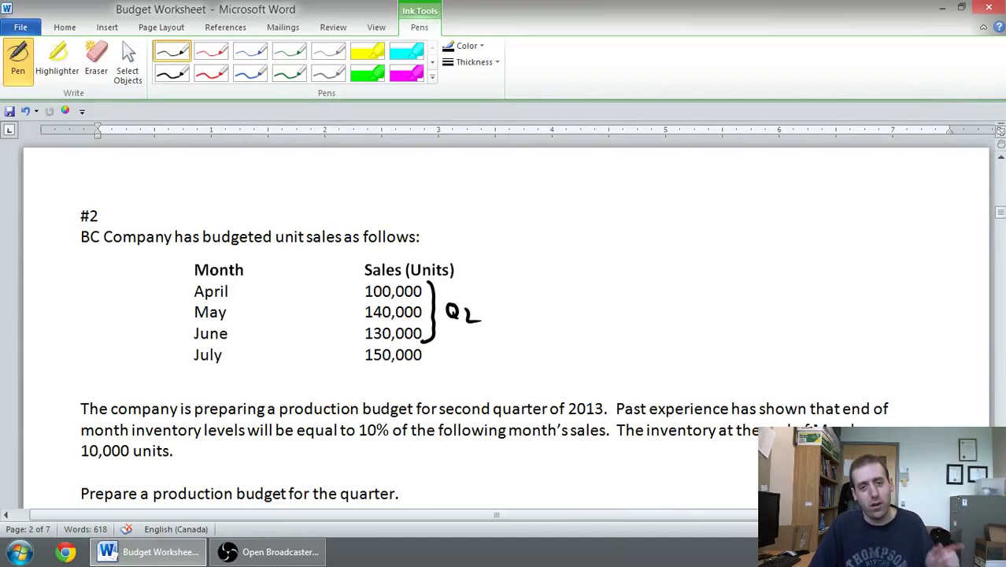
{"action": "scroll", "coordinate": [496, 323], "scroll_direction": "down", "scroll_amount": 8}
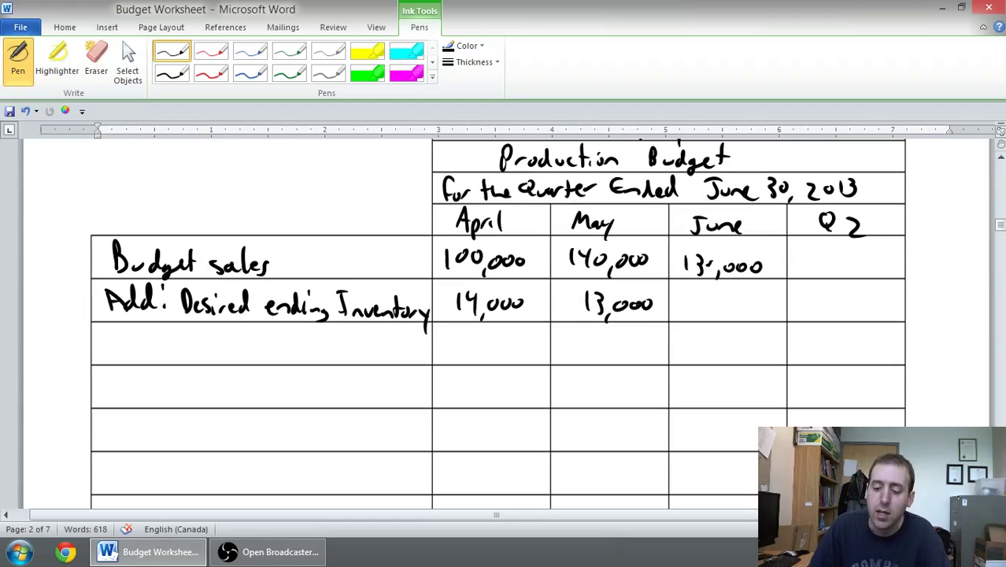
{"action": "mouse_move", "coordinate": [696, 294]}
{"action": "left_mouse_down"}
{"action": "mouse_move", "coordinate": [712, 307]}
{"action": "mouse_move", "coordinate": [767, 304]}
{"action": "left_mouse_up"}
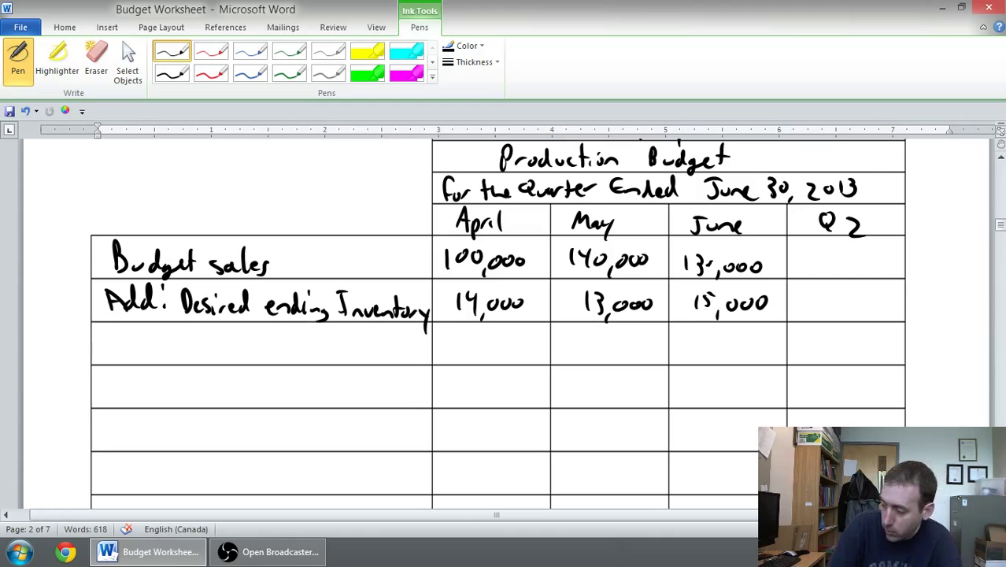
- Handwrite the label "Total Needs" in the row below the desired ending inventory
{"action": "left_click_drag", "start_coordinate": [108, 337], "coordinate": [108, 358]}
{"action": "mouse_move", "coordinate": [96, 334]}
{"action": "left_mouse_down"}
{"action": "mouse_move", "coordinate": [122, 334]}
{"action": "mouse_move", "coordinate": [125, 348]}
{"action": "left_mouse_up"}
{"action": "mouse_move", "coordinate": [138, 334]}
{"action": "left_mouse_down"}
{"action": "mouse_move", "coordinate": [140, 359]}
{"action": "mouse_move", "coordinate": [148, 342]}
{"action": "left_mouse_up"}
{"action": "left_click_drag", "start_coordinate": [154, 351], "coordinate": [155, 363]}
{"action": "mouse_move", "coordinate": [161, 334]}
{"action": "left_mouse_down"}
{"action": "mouse_move", "coordinate": [163, 364]}
{"action": "mouse_move", "coordinate": [198, 358]}
{"action": "mouse_move", "coordinate": [216, 337]}
{"action": "left_mouse_up"}
{"action": "mouse_move", "coordinate": [220, 351]}
{"action": "left_mouse_down"}
{"action": "mouse_move", "coordinate": [239, 355]}
{"action": "mouse_move", "coordinate": [256, 334]}
{"action": "left_mouse_up"}
{"action": "left_click_drag", "start_coordinate": [270, 343], "coordinate": [259, 359]}
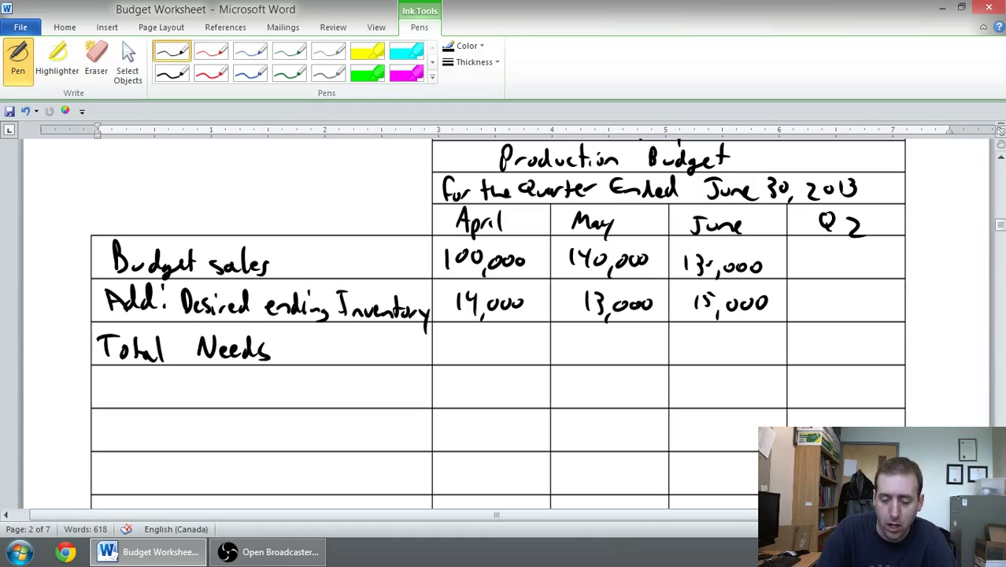
- Fill in the Total Needs row by hand: 114,000 for April, 153,000 for May and 145,000 for June
{"action": "mouse_move", "coordinate": [446, 335]}
{"action": "left_mouse_down"}
{"action": "mouse_move", "coordinate": [446, 356]}
{"action": "mouse_move", "coordinate": [461, 355]}
{"action": "left_mouse_up"}
{"action": "left_click_drag", "start_coordinate": [471, 336], "coordinate": [476, 356]}
{"action": "mouse_move", "coordinate": [482, 358]}
{"action": "left_mouse_down"}
{"action": "mouse_move", "coordinate": [478, 365]}
{"action": "mouse_move", "coordinate": [496, 341]}
{"action": "left_mouse_up"}
{"action": "left_click_drag", "start_coordinate": [511, 341], "coordinate": [520, 341]}
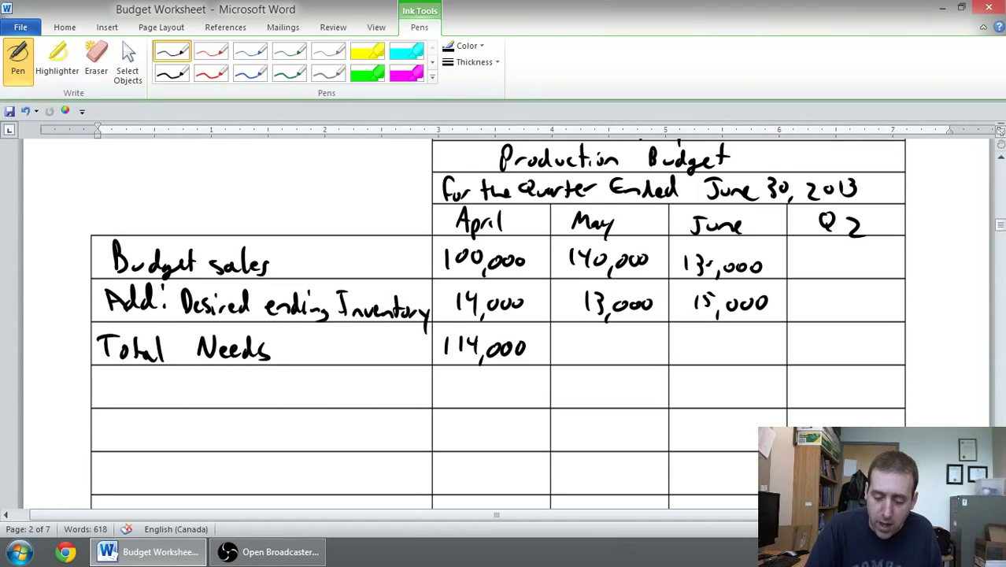
{"action": "left_click_drag", "start_coordinate": [576, 332], "coordinate": [584, 350]}
{"action": "mouse_move", "coordinate": [589, 331]}
{"action": "left_mouse_down"}
{"action": "mouse_move", "coordinate": [601, 331]}
{"action": "mouse_move", "coordinate": [609, 363]}
{"action": "left_mouse_up"}
{"action": "left_click_drag", "start_coordinate": [625, 339], "coordinate": [635, 341]}
{"action": "mouse_move", "coordinate": [649, 340]}
{"action": "left_mouse_down"}
{"action": "mouse_move", "coordinate": [714, 352]}
{"action": "mouse_move", "coordinate": [727, 365]}
{"action": "left_mouse_up"}
{"action": "left_click_drag", "start_coordinate": [742, 343], "coordinate": [751, 344]}
{"action": "left_click_drag", "start_coordinate": [762, 349], "coordinate": [761, 346]}
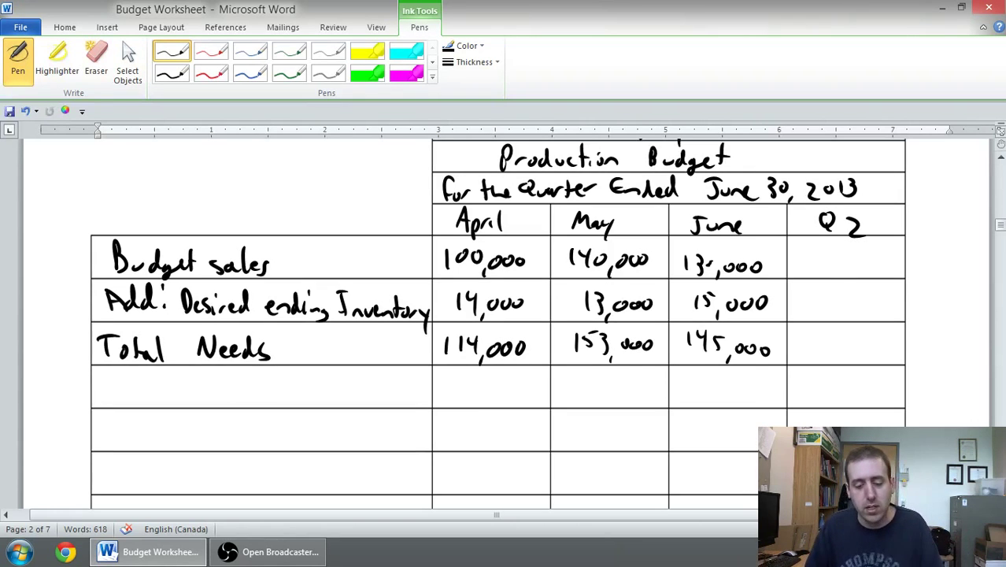
- Circle the 10,000 units of March ending inventory in the problem text
{"action": "scroll", "coordinate": [504, 323], "scroll_direction": "up", "scroll_amount": 6}
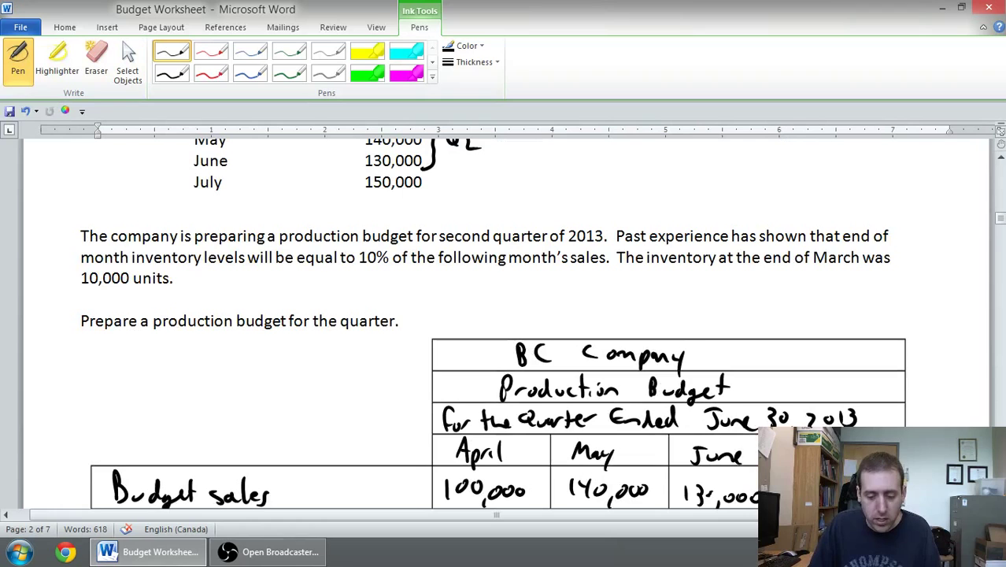
{"action": "left_click_drag", "start_coordinate": [94, 266], "coordinate": [118, 262]}
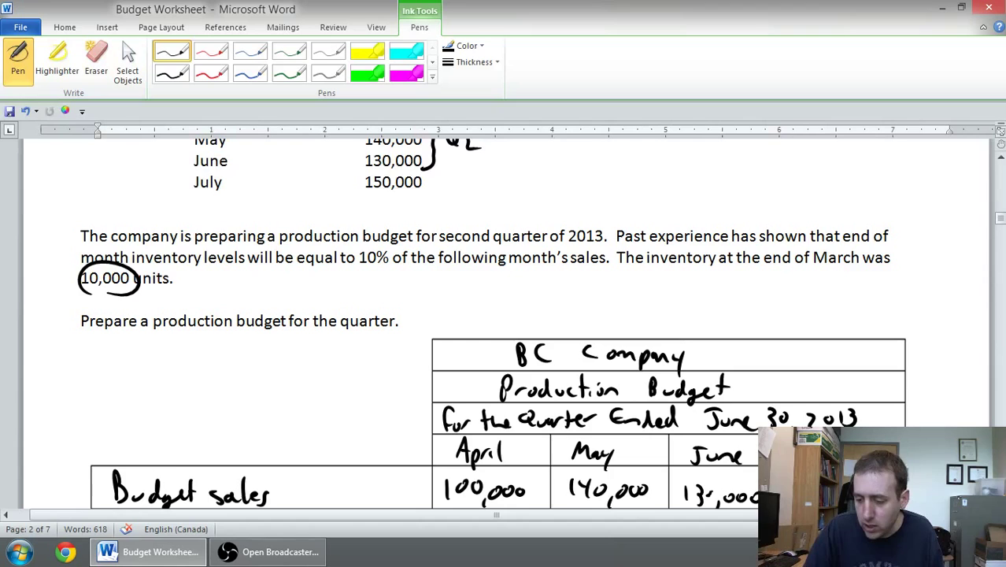
- Handwrite the label "Deduct: Beginning Inventory" in the row below Total Needs
{"action": "left_click_drag", "start_coordinate": [999, 218], "coordinate": [998, 228]}
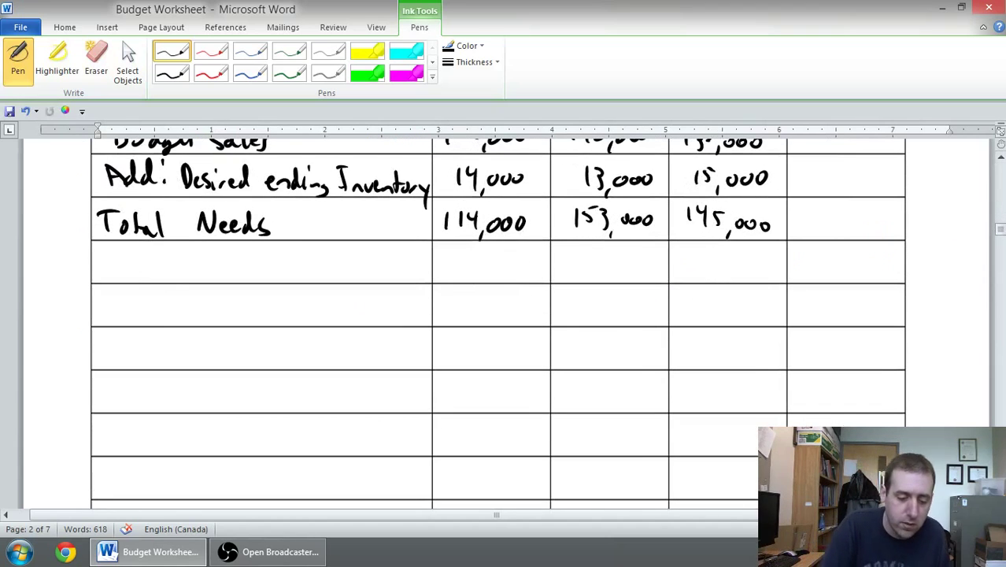
{"action": "mouse_move", "coordinate": [97, 251]}
{"action": "left_mouse_down"}
{"action": "mouse_move", "coordinate": [99, 276]}
{"action": "mouse_move", "coordinate": [131, 249]}
{"action": "mouse_move", "coordinate": [164, 250]}
{"action": "mouse_move", "coordinate": [222, 290]}
{"action": "mouse_move", "coordinate": [249, 280]}
{"action": "mouse_move", "coordinate": [293, 290]}
{"action": "left_mouse_up"}
{"action": "left_click", "coordinate": [172, 251]}
{"action": "left_click", "coordinate": [172, 268]}
{"action": "left_click", "coordinate": [272, 254]}
{"action": "left_click_drag", "start_coordinate": [313, 255], "coordinate": [316, 281]}
{"action": "mouse_move", "coordinate": [307, 255]}
{"action": "left_mouse_down"}
{"action": "mouse_move", "coordinate": [324, 253]}
{"action": "mouse_move", "coordinate": [341, 271]}
{"action": "left_mouse_up"}
{"action": "left_click_drag", "start_coordinate": [342, 267], "coordinate": [374, 271]}
{"action": "left_click_drag", "start_coordinate": [368, 260], "coordinate": [389, 277]}
{"action": "mouse_move", "coordinate": [389, 271]}
{"action": "left_mouse_down"}
{"action": "mouse_move", "coordinate": [398, 268]}
{"action": "mouse_move", "coordinate": [405, 290]}
{"action": "left_mouse_up"}
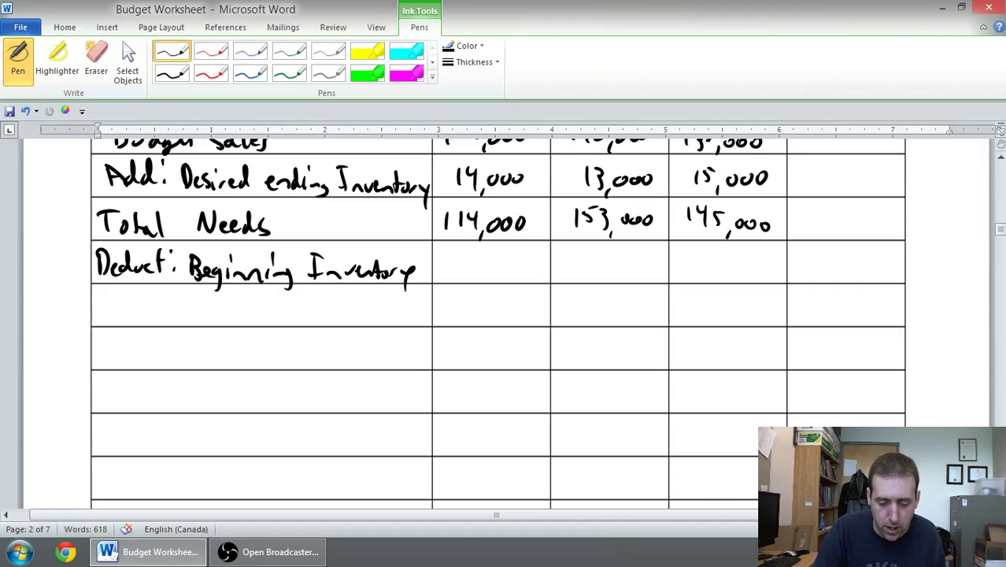
- Handwrite April's beginning inventory of 10,000 and draw a subtotal line beneath it
{"action": "mouse_move", "coordinate": [458, 254]}
{"action": "left_mouse_down"}
{"action": "mouse_move", "coordinate": [459, 267]}
{"action": "mouse_move", "coordinate": [466, 259]}
{"action": "left_mouse_up"}
{"action": "mouse_move", "coordinate": [477, 273]}
{"action": "left_mouse_down"}
{"action": "mouse_move", "coordinate": [475, 281]}
{"action": "mouse_move", "coordinate": [505, 266]}
{"action": "left_mouse_up"}
{"action": "left_click_drag", "start_coordinate": [520, 262], "coordinate": [519, 263]}
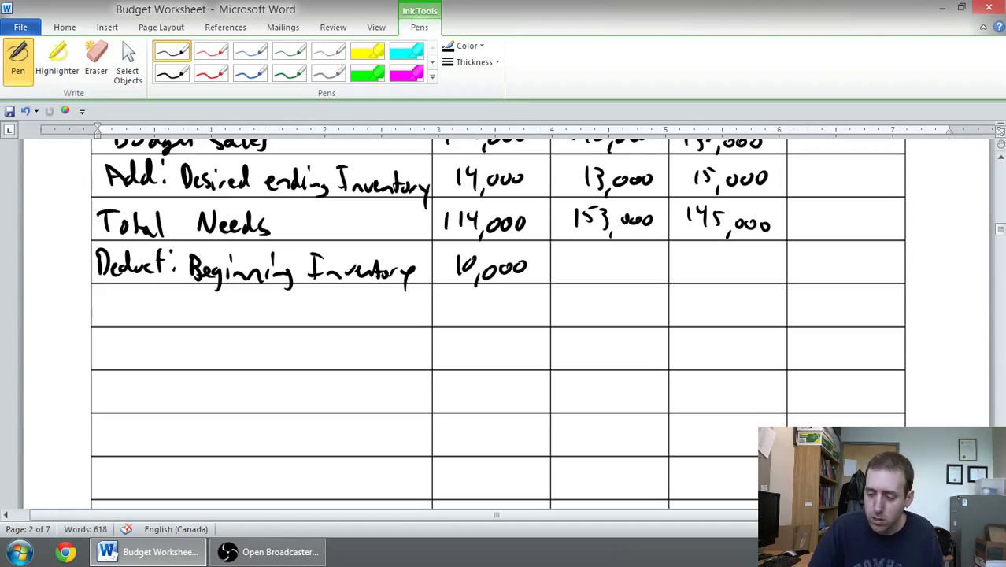
{"action": "scroll", "coordinate": [548, 320], "scroll_direction": "up", "scroll_amount": 3}
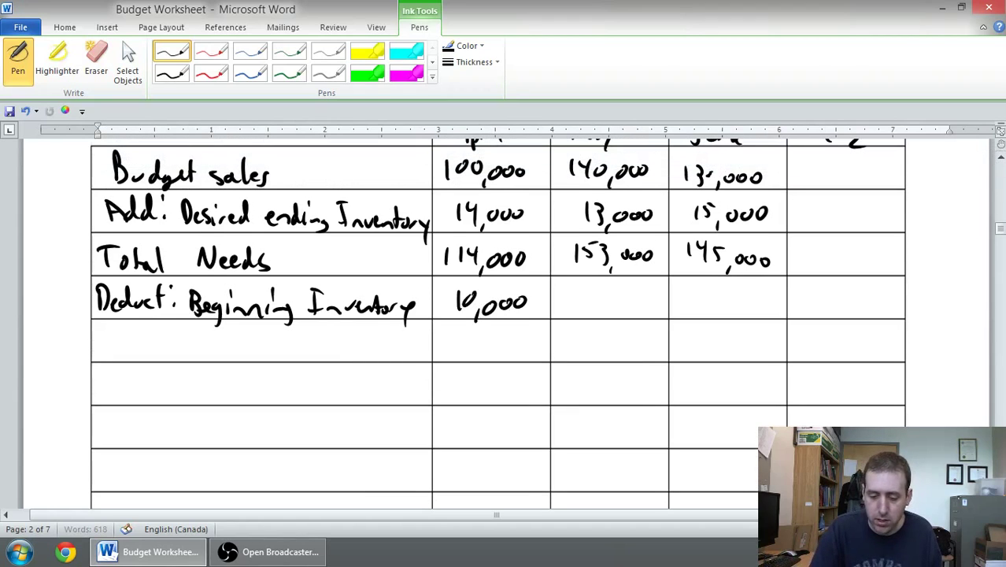
{"action": "left_click_drag", "start_coordinate": [435, 319], "coordinate": [539, 325]}
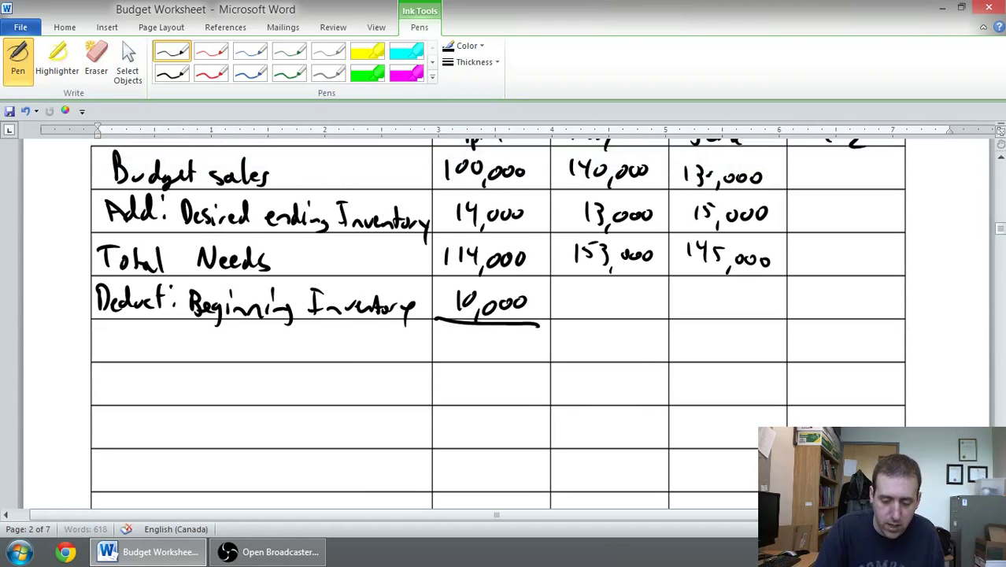
- Handwrite 104,000 below the subtotal line in the April column
{"action": "left_click_drag", "start_coordinate": [446, 332], "coordinate": [447, 351]}
{"action": "left_click_drag", "start_coordinate": [465, 333], "coordinate": [493, 360]}
{"action": "left_click_drag", "start_coordinate": [502, 343], "coordinate": [511, 342]}
{"action": "left_click_drag", "start_coordinate": [524, 338], "coordinate": [523, 340]}
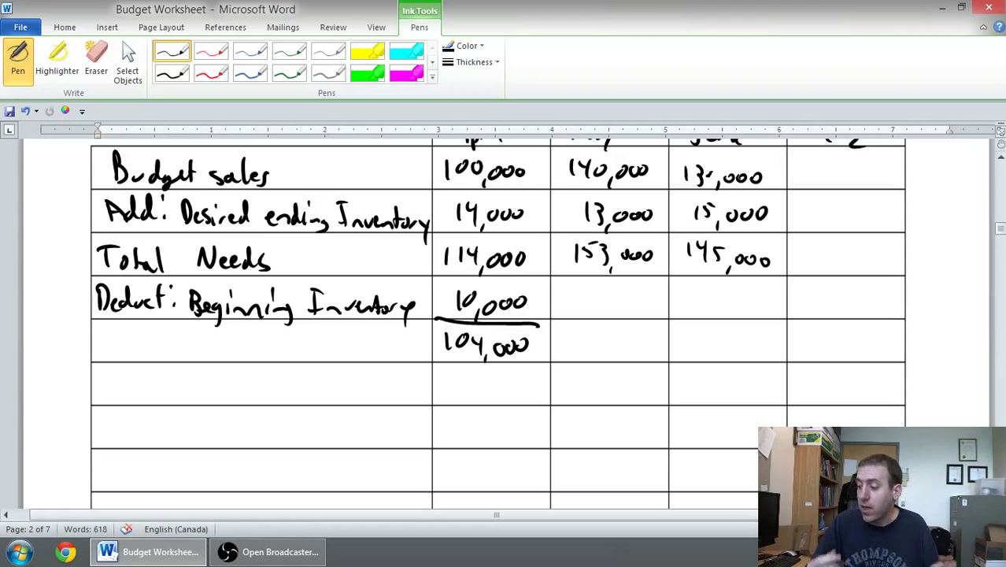
- Handwrite the label "Required production" in the row below the beginning inventory
{"action": "left_click_drag", "start_coordinate": [106, 334], "coordinate": [106, 355]}
{"action": "left_click_drag", "start_coordinate": [106, 331], "coordinate": [144, 361]}
{"action": "left_click_drag", "start_coordinate": [149, 347], "coordinate": [162, 356]}
{"action": "mouse_move", "coordinate": [167, 356]}
{"action": "left_mouse_down"}
{"action": "mouse_move", "coordinate": [173, 346]}
{"action": "mouse_move", "coordinate": [183, 356]}
{"action": "left_mouse_up"}
{"action": "mouse_move", "coordinate": [192, 330]}
{"action": "left_mouse_down"}
{"action": "mouse_move", "coordinate": [187, 354]}
{"action": "mouse_move", "coordinate": [217, 367]}
{"action": "left_mouse_up"}
{"action": "mouse_move", "coordinate": [216, 343]}
{"action": "left_mouse_down"}
{"action": "mouse_move", "coordinate": [229, 353]}
{"action": "mouse_move", "coordinate": [239, 344]}
{"action": "left_mouse_up"}
{"action": "left_click_drag", "start_coordinate": [246, 347], "coordinate": [257, 355]}
{"action": "left_click_drag", "start_coordinate": [265, 343], "coordinate": [279, 356]}
{"action": "mouse_move", "coordinate": [295, 326]}
{"action": "left_mouse_down"}
{"action": "mouse_move", "coordinate": [296, 356]}
{"action": "mouse_move", "coordinate": [301, 340]}
{"action": "mouse_move", "coordinate": [315, 354]}
{"action": "mouse_move", "coordinate": [329, 351]}
{"action": "left_mouse_up"}
{"action": "left_click_drag", "start_coordinate": [331, 345], "coordinate": [340, 353]}
- Double-underline April's required production and draw a subtotal line under April's desired ending inventory
{"action": "left_click_drag", "start_coordinate": [446, 361], "coordinate": [538, 363]}
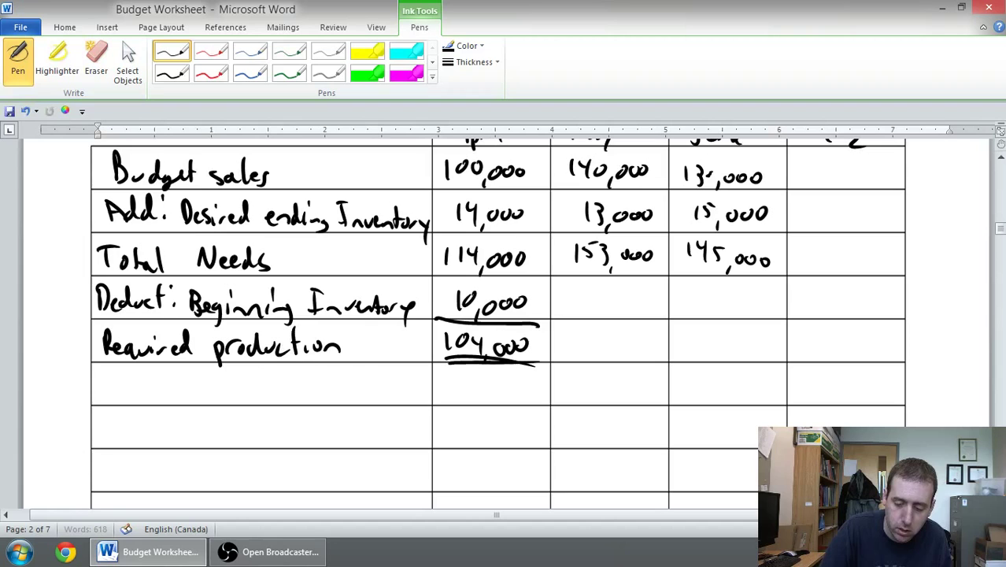
{"action": "left_click_drag", "start_coordinate": [443, 237], "coordinate": [524, 235]}
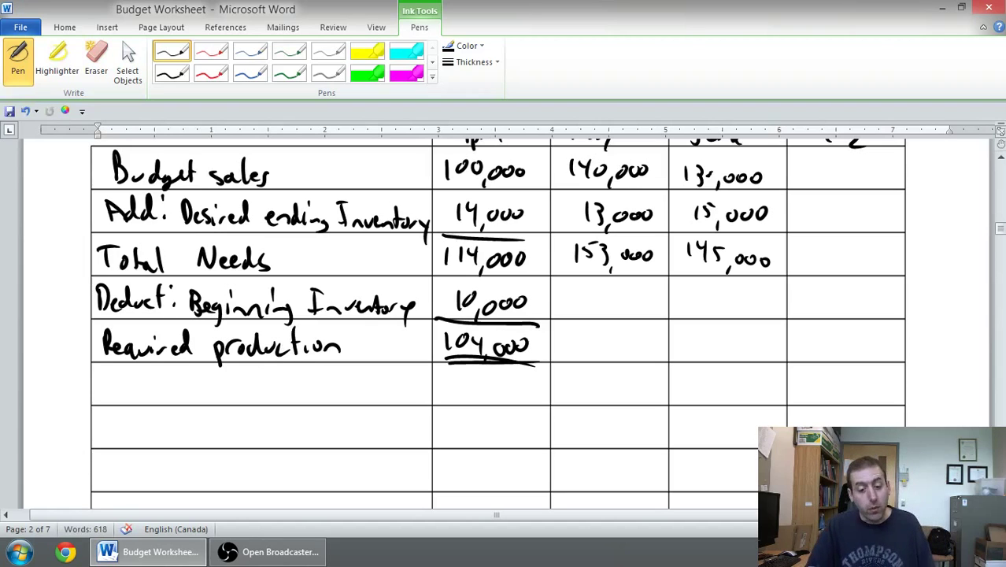
- Draw an arrow pointing to April's 100,000 units in the sales list
{"action": "scroll", "coordinate": [491, 323], "scroll_direction": "up", "scroll_amount": 8}
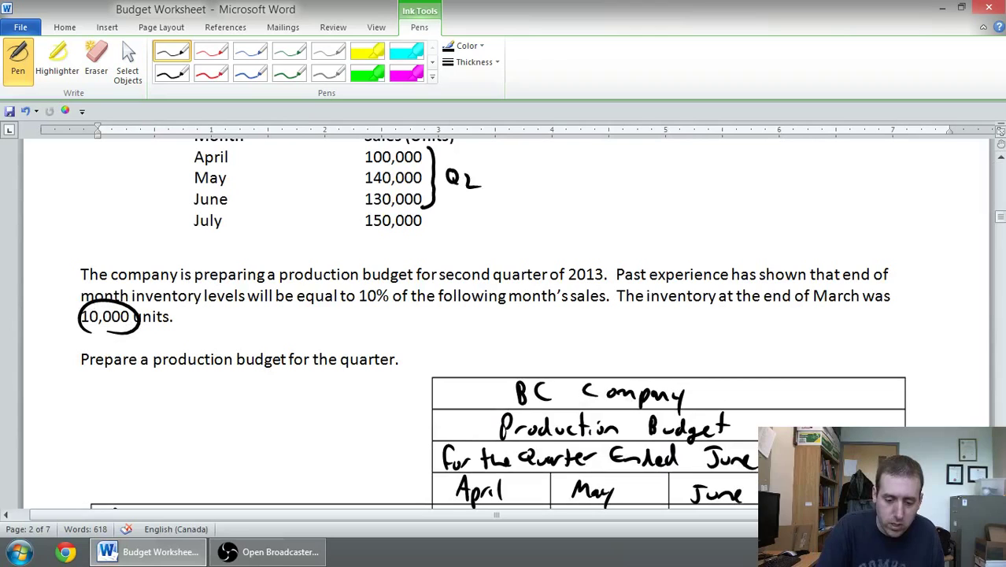
{"action": "left_click_drag", "start_coordinate": [334, 157], "coordinate": [361, 156]}
{"action": "left_click_drag", "start_coordinate": [351, 150], "coordinate": [352, 162]}
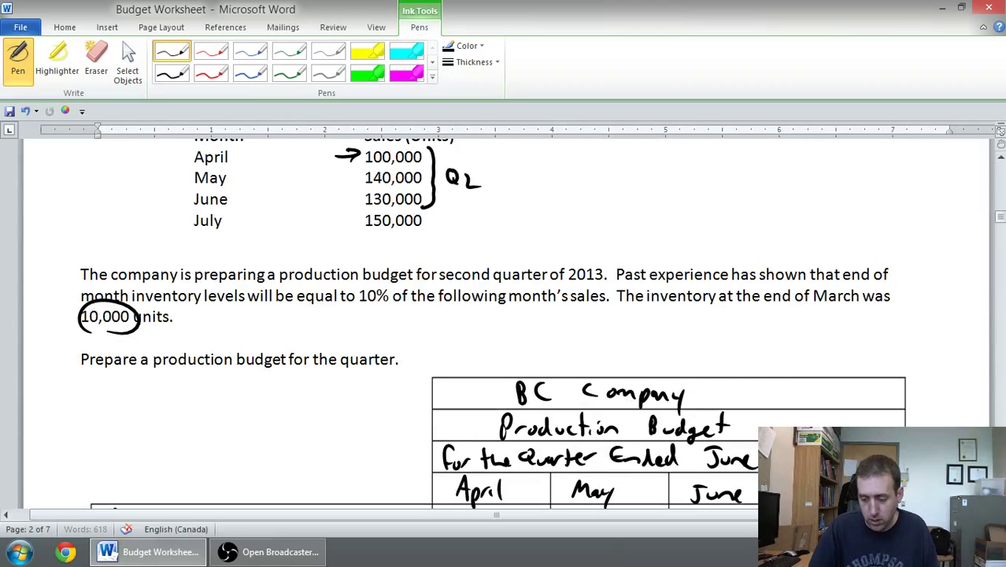
- Draw an arrow from April's desired ending inventory to May's beginning inventory, and handwrite 14,000 there with a subtotal line beneath
{"action": "scroll", "coordinate": [504, 322], "scroll_direction": "down", "scroll_amount": 3}
{"action": "scroll", "coordinate": [504, 323], "scroll_direction": "down", "scroll_amount": 5}
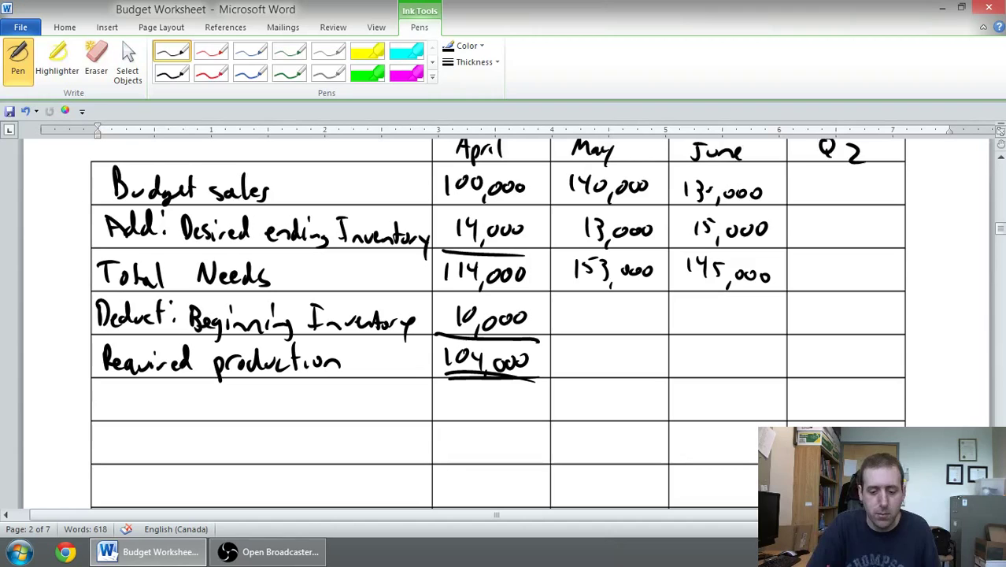
{"action": "left_click_drag", "start_coordinate": [526, 237], "coordinate": [578, 318]}
{"action": "left_click_drag", "start_coordinate": [589, 301], "coordinate": [597, 319]}
{"action": "left_click_drag", "start_coordinate": [604, 325], "coordinate": [603, 333]}
{"action": "mouse_move", "coordinate": [619, 309]}
{"action": "left_mouse_down"}
{"action": "mouse_move", "coordinate": [614, 318]}
{"action": "mouse_move", "coordinate": [619, 311]}
{"action": "left_mouse_up"}
{"action": "left_click_drag", "start_coordinate": [636, 305], "coordinate": [649, 306]}
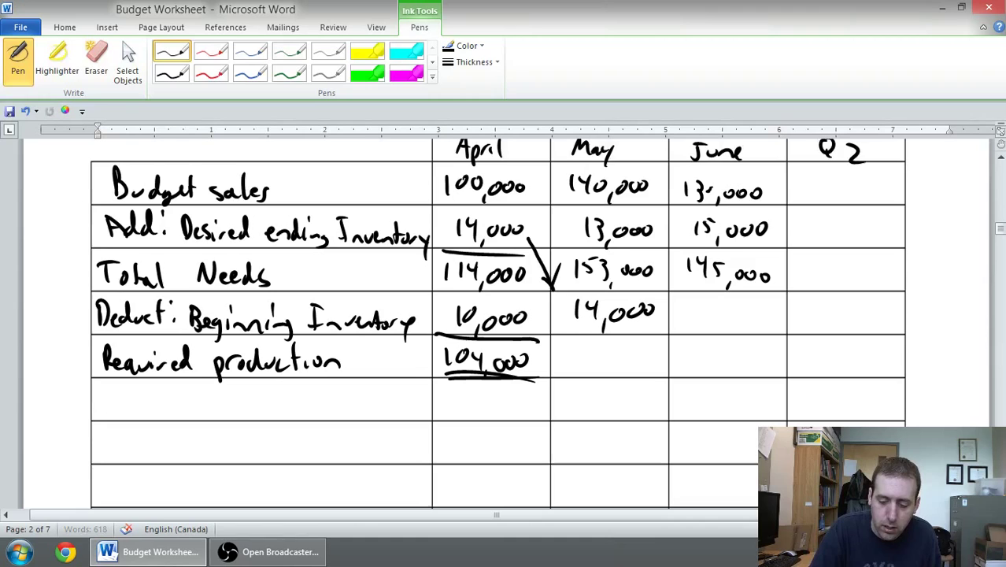
{"action": "left_click_drag", "start_coordinate": [565, 332], "coordinate": [647, 339]}
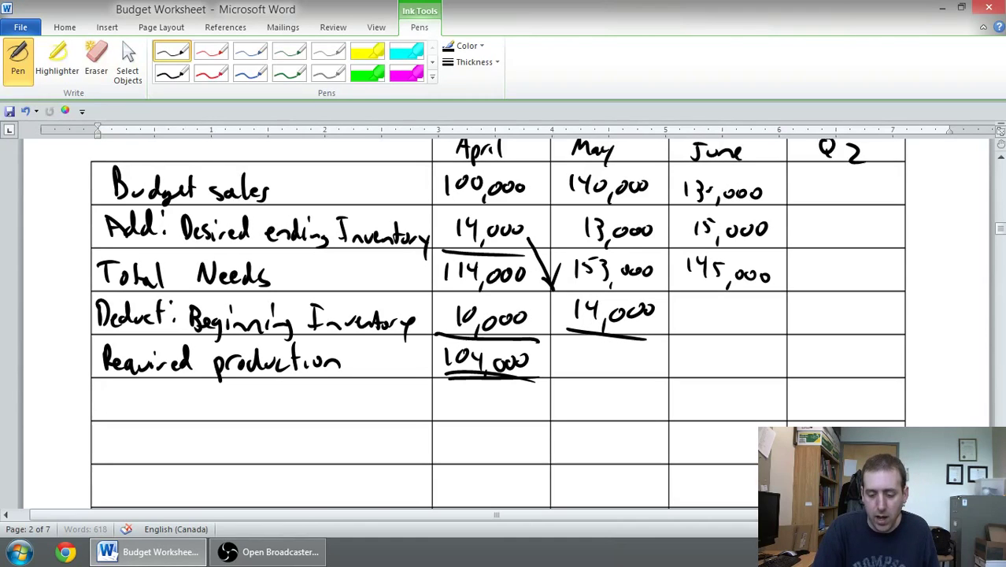
- Draw subtotal lines under May's and June's desired ending inventory, and handwrite May's required production as 139,000 with a double underline
{"action": "mouse_move", "coordinate": [569, 248]}
{"action": "left_mouse_down"}
{"action": "mouse_move", "coordinate": [648, 258]}
{"action": "mouse_move", "coordinate": [778, 247]}
{"action": "left_mouse_up"}
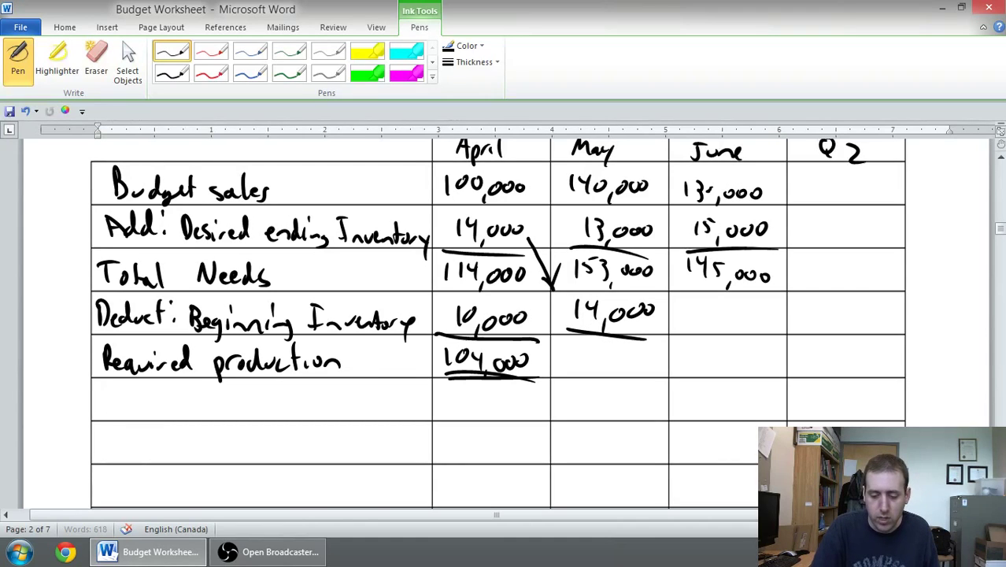
{"action": "left_click_drag", "start_coordinate": [577, 348], "coordinate": [576, 372]}
{"action": "mouse_move", "coordinate": [586, 350]}
{"action": "left_mouse_down"}
{"action": "mouse_move", "coordinate": [597, 356]}
{"action": "mouse_move", "coordinate": [588, 372]}
{"action": "left_mouse_up"}
{"action": "left_click_drag", "start_coordinate": [611, 359], "coordinate": [616, 371]}
{"action": "mouse_move", "coordinate": [622, 372]}
{"action": "left_mouse_down"}
{"action": "mouse_move", "coordinate": [619, 383]}
{"action": "mouse_move", "coordinate": [636, 364]}
{"action": "left_mouse_up"}
{"action": "left_click_drag", "start_coordinate": [640, 370], "coordinate": [650, 359]}
{"action": "left_click_drag", "start_coordinate": [652, 361], "coordinate": [660, 363]}
{"action": "left_click_drag", "start_coordinate": [565, 373], "coordinate": [656, 374]}
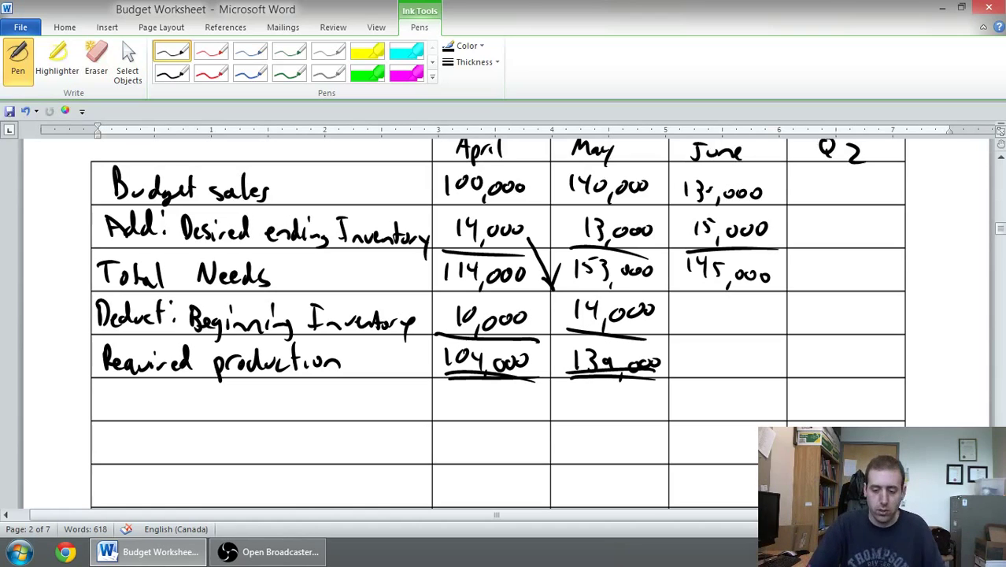
- Carry May's ending inventory to June's beginning inventory with an arrow and handwritten 13,000, and redraw the unclear zero in June's 130,000 budget sales
{"action": "left_click_drag", "start_coordinate": [650, 242], "coordinate": [668, 286]}
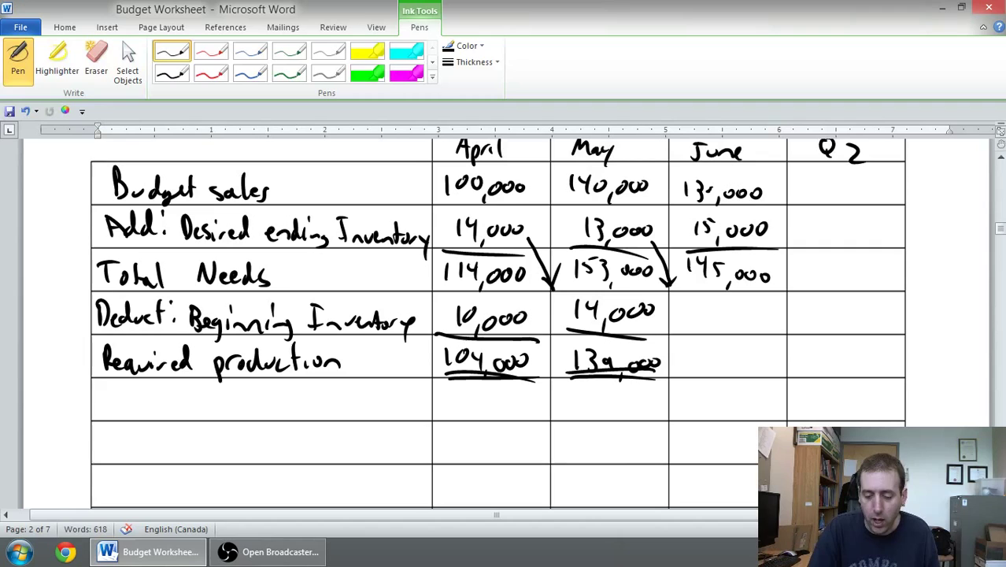
{"action": "mouse_move", "coordinate": [698, 306]}
{"action": "left_mouse_down"}
{"action": "mouse_move", "coordinate": [697, 326]}
{"action": "mouse_move", "coordinate": [710, 328]}
{"action": "left_mouse_up"}
{"action": "mouse_move", "coordinate": [721, 321]}
{"action": "left_mouse_down"}
{"action": "mouse_move", "coordinate": [719, 334]}
{"action": "mouse_move", "coordinate": [733, 314]}
{"action": "left_mouse_up"}
{"action": "left_click_drag", "start_coordinate": [748, 312], "coordinate": [755, 314]}
{"action": "left_click_drag", "start_coordinate": [770, 308], "coordinate": [768, 310]}
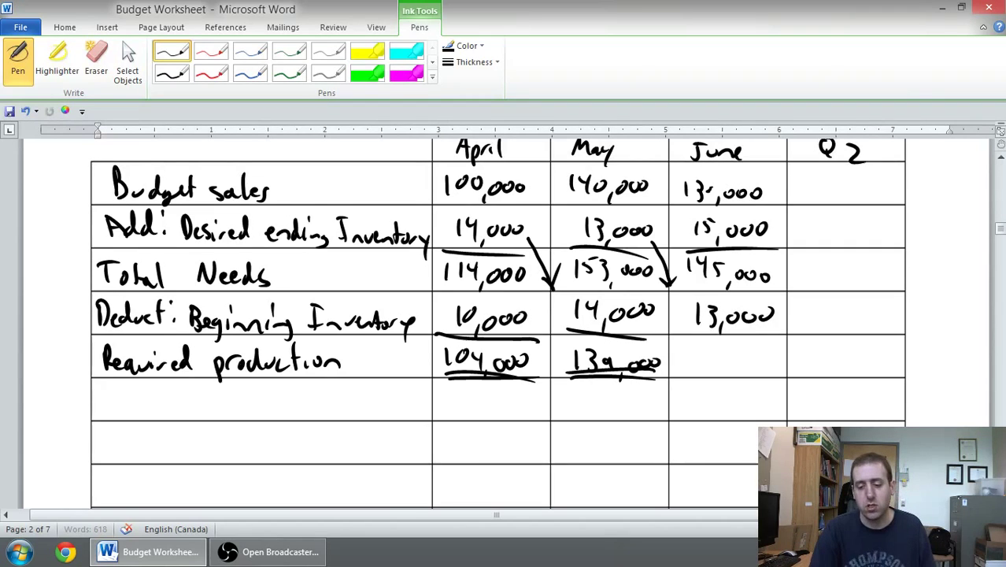
{"action": "mouse_move", "coordinate": [710, 185]}
{"action": "left_mouse_down"}
{"action": "mouse_move", "coordinate": [704, 194]}
{"action": "mouse_move", "coordinate": [711, 188]}
{"action": "left_mouse_up"}
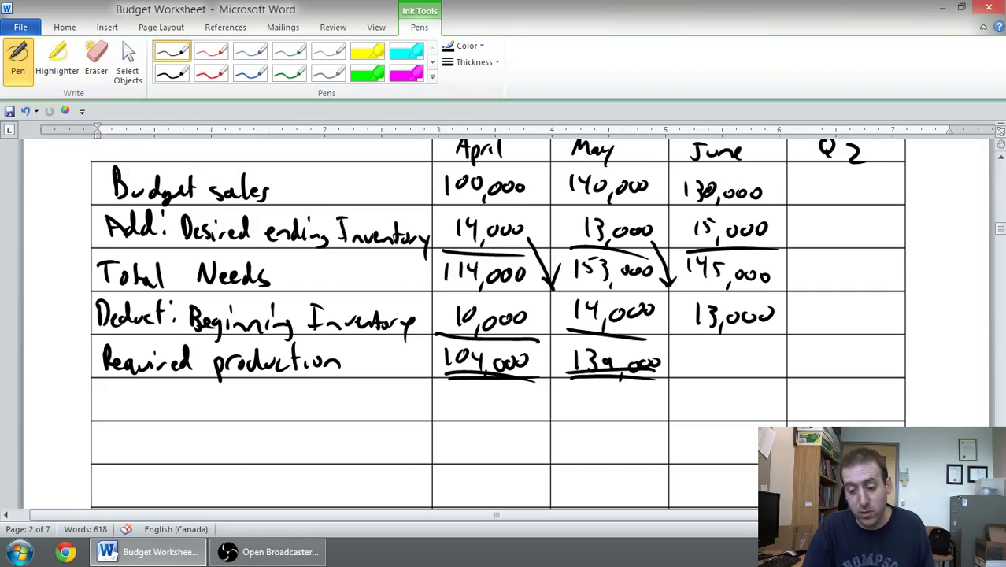
- Draw a subtotal line under June's beginning inventory and handwrite 132,000 as June's required production, double-underlined
{"action": "left_click_drag", "start_coordinate": [683, 331], "coordinate": [805, 344]}
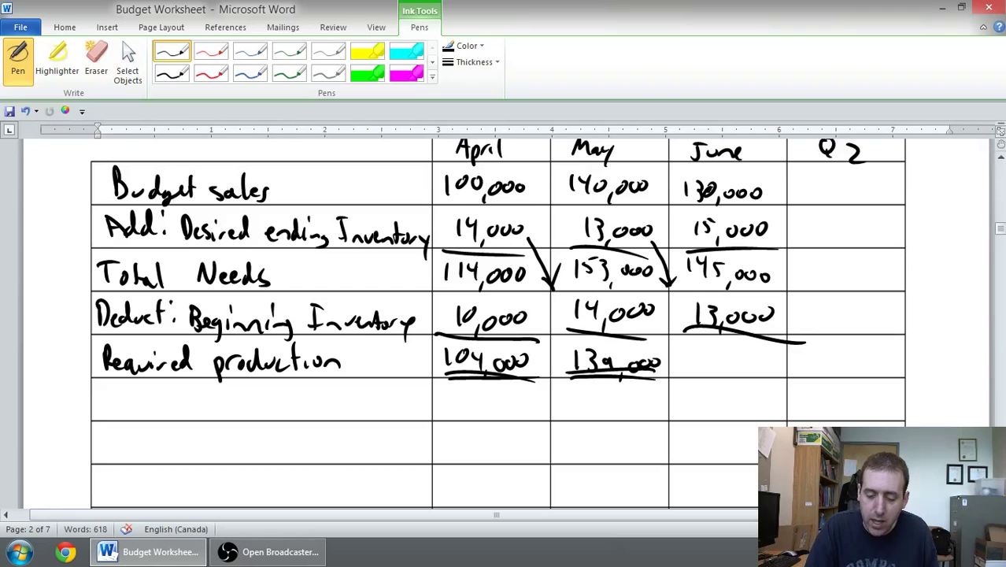
{"action": "mouse_move", "coordinate": [695, 348]}
{"action": "left_mouse_down"}
{"action": "mouse_move", "coordinate": [694, 370]}
{"action": "mouse_move", "coordinate": [716, 356]}
{"action": "mouse_move", "coordinate": [705, 369]}
{"action": "left_mouse_up"}
{"action": "left_click_drag", "start_coordinate": [719, 351], "coordinate": [736, 375]}
{"action": "left_click_drag", "start_coordinate": [747, 354], "coordinate": [771, 354]}
{"action": "mouse_move", "coordinate": [687, 374]}
{"action": "left_mouse_down"}
{"action": "mouse_move", "coordinate": [774, 368]}
{"action": "mouse_move", "coordinate": [771, 381]}
{"action": "left_mouse_up"}
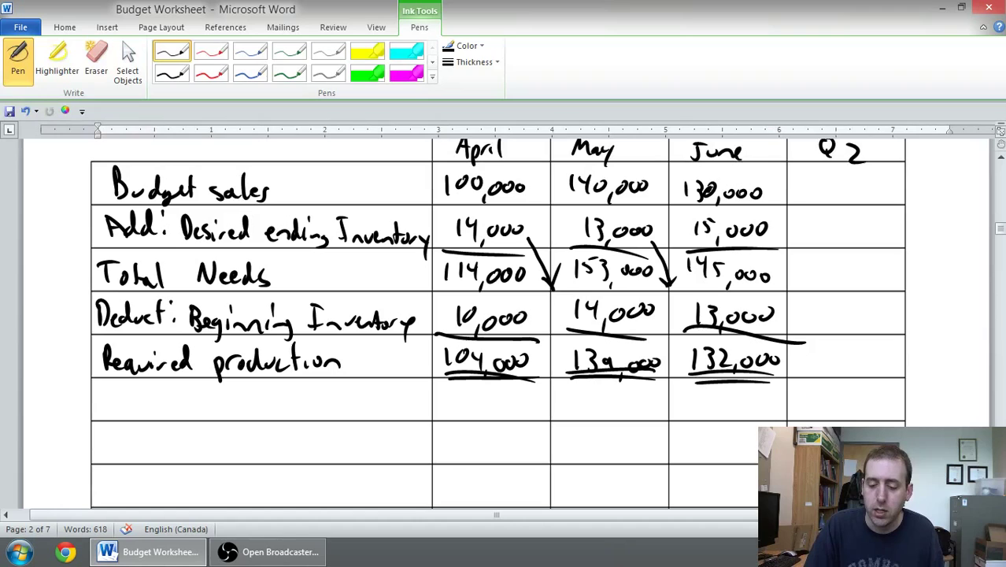
- Handwrite 370,000 for budget sales and 15,000 for desired ending inventory in the Q2 column
{"action": "mouse_move", "coordinate": [802, 175]}
{"action": "left_mouse_down"}
{"action": "mouse_move", "coordinate": [800, 199]}
{"action": "mouse_move", "coordinate": [821, 201]}
{"action": "mouse_move", "coordinate": [840, 183]}
{"action": "mouse_move", "coordinate": [843, 208]}
{"action": "mouse_move", "coordinate": [862, 188]}
{"action": "left_mouse_up"}
{"action": "left_click", "coordinate": [860, 189]}
{"action": "left_click_drag", "start_coordinate": [874, 188], "coordinate": [887, 186]}
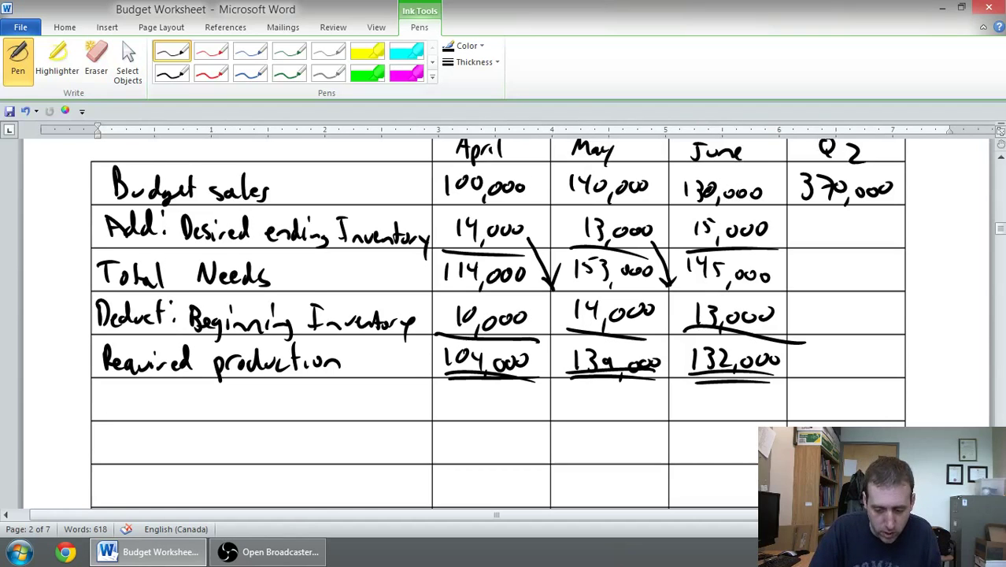
{"action": "left_click_drag", "start_coordinate": [823, 217], "coordinate": [829, 237]}
{"action": "mouse_move", "coordinate": [832, 219]}
{"action": "left_mouse_down"}
{"action": "mouse_move", "coordinate": [848, 218]}
{"action": "mouse_move", "coordinate": [845, 245]}
{"action": "left_mouse_up"}
{"action": "left_click_drag", "start_coordinate": [865, 224], "coordinate": [889, 222]}
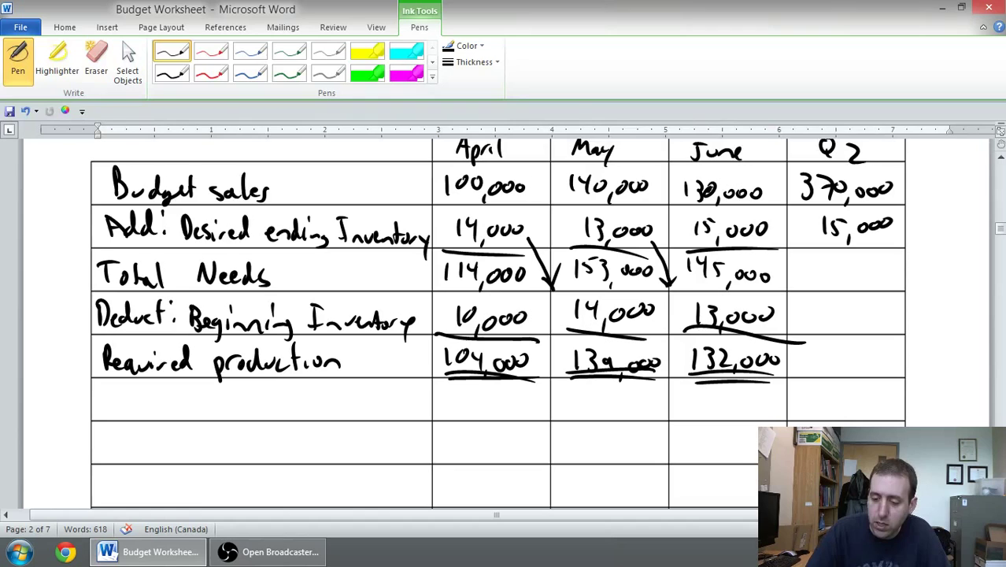
- Handwrite Q2 total needs as 385,000 below a subtotal line, adding a plus sign before 15,000 and two small marks before 385,000
{"action": "mouse_move", "coordinate": [805, 262]}
{"action": "left_mouse_down"}
{"action": "mouse_move", "coordinate": [806, 283]}
{"action": "mouse_move", "coordinate": [827, 262]}
{"action": "mouse_move", "coordinate": [848, 294]}
{"action": "left_mouse_up"}
{"action": "left_click_drag", "start_coordinate": [861, 272], "coordinate": [889, 268]}
{"action": "left_click_drag", "start_coordinate": [786, 249], "coordinate": [899, 246]}
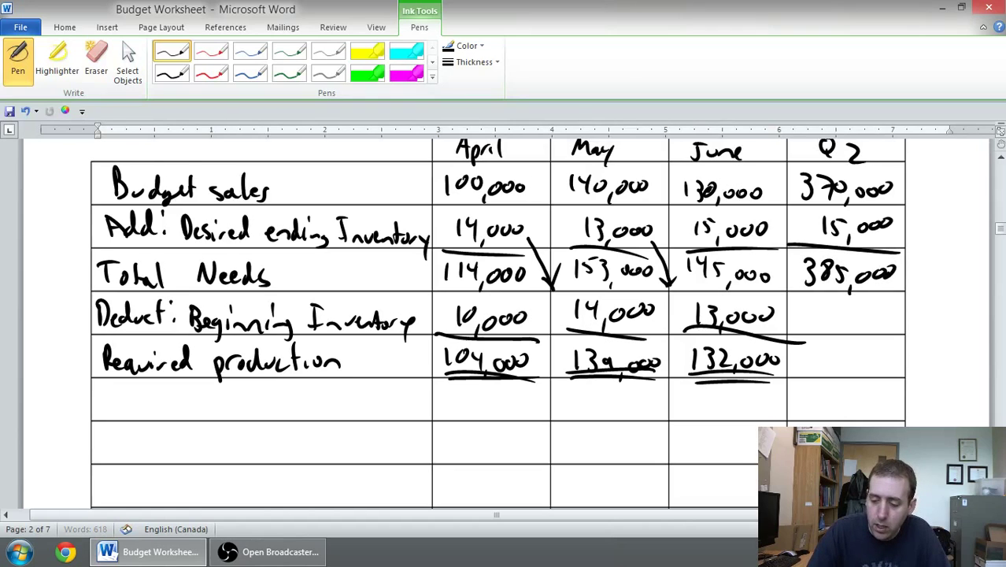
{"action": "mouse_move", "coordinate": [809, 218]}
{"action": "left_mouse_down"}
{"action": "mouse_move", "coordinate": [809, 234]}
{"action": "mouse_move", "coordinate": [814, 226]}
{"action": "left_mouse_up"}
{"action": "left_click", "coordinate": [795, 268]}
{"action": "left_click", "coordinate": [795, 277]}
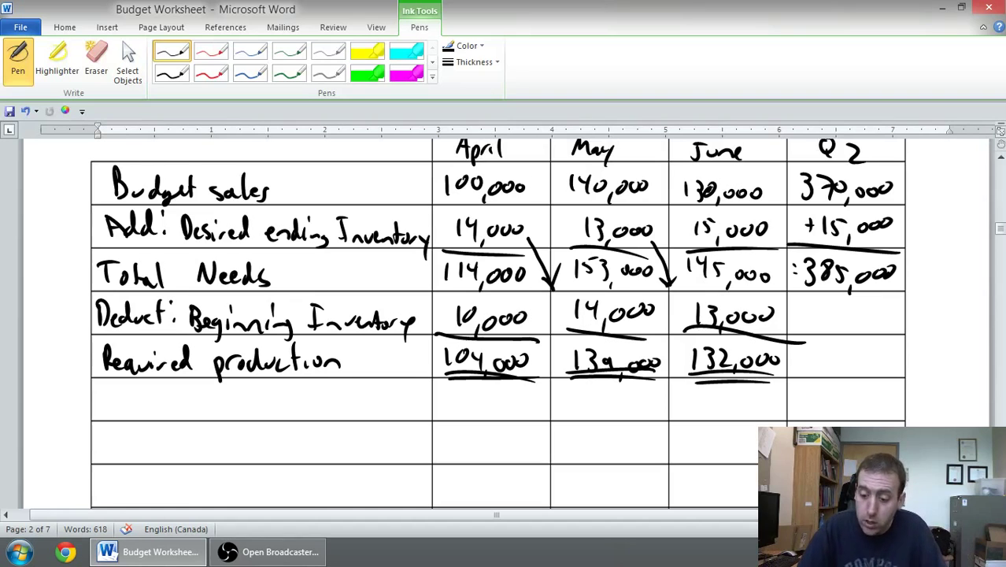
- Handwrite 10,000 as the Q2 beginning inventory and draw a subtotal line under it
{"action": "mouse_move", "coordinate": [820, 307]}
{"action": "left_mouse_down"}
{"action": "mouse_move", "coordinate": [821, 323]}
{"action": "mouse_move", "coordinate": [834, 307]}
{"action": "left_mouse_up"}
{"action": "mouse_move", "coordinate": [841, 322]}
{"action": "left_mouse_down"}
{"action": "mouse_move", "coordinate": [838, 331]}
{"action": "mouse_move", "coordinate": [854, 310]}
{"action": "left_mouse_up"}
{"action": "left_click_drag", "start_coordinate": [870, 308], "coordinate": [884, 308]}
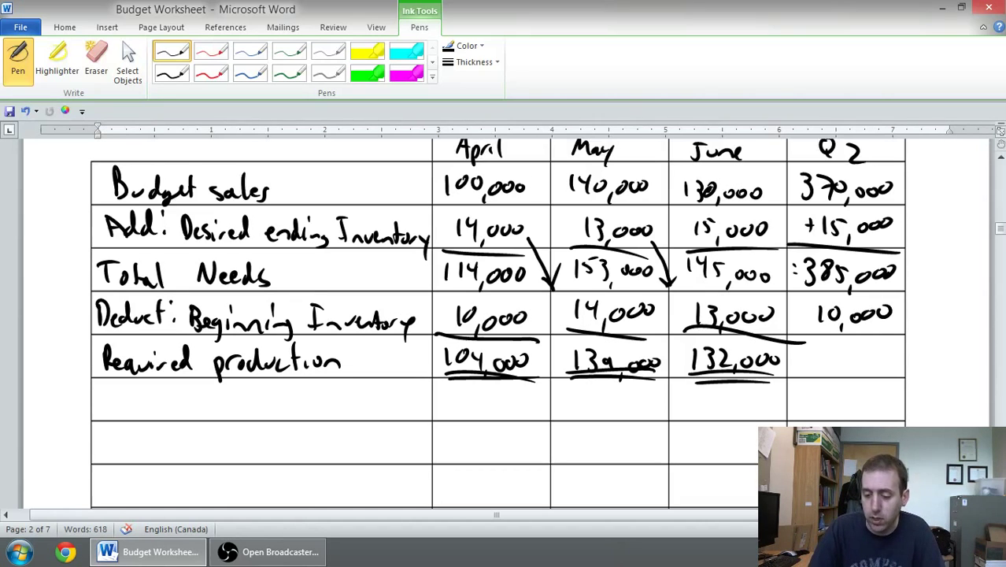
{"action": "left_click_drag", "start_coordinate": [799, 333], "coordinate": [902, 341]}
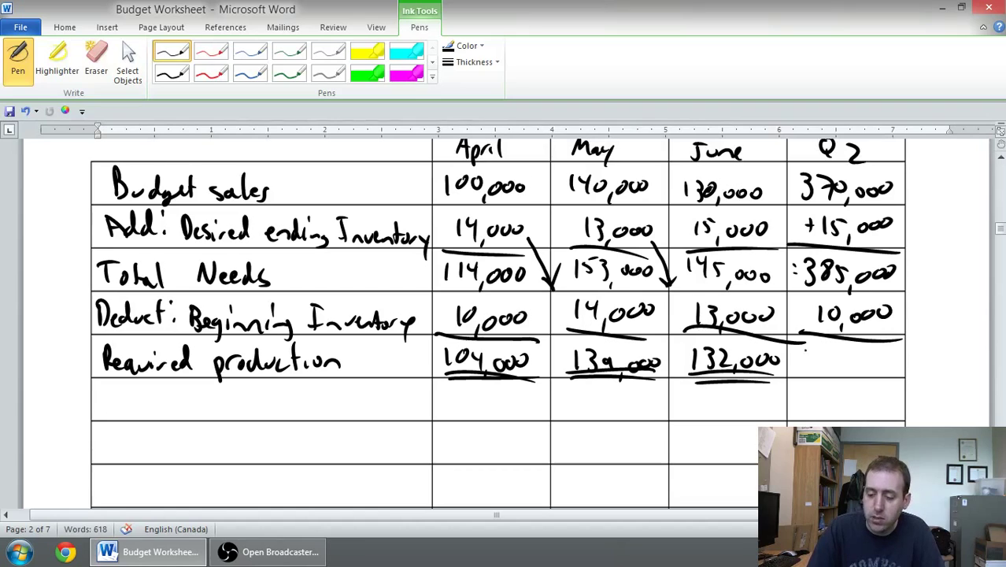
- Handwrite 375,000 as the Q2 required production and double-underline it
{"action": "mouse_move", "coordinate": [803, 350]}
{"action": "left_mouse_down"}
{"action": "mouse_move", "coordinate": [808, 368]}
{"action": "mouse_move", "coordinate": [840, 369]}
{"action": "mouse_move", "coordinate": [848, 383]}
{"action": "left_mouse_up"}
{"action": "left_click_drag", "start_coordinate": [862, 359], "coordinate": [868, 365]}
{"action": "left_click_drag", "start_coordinate": [886, 356], "coordinate": [884, 365]}
{"action": "left_click_drag", "start_coordinate": [795, 376], "coordinate": [880, 384]}
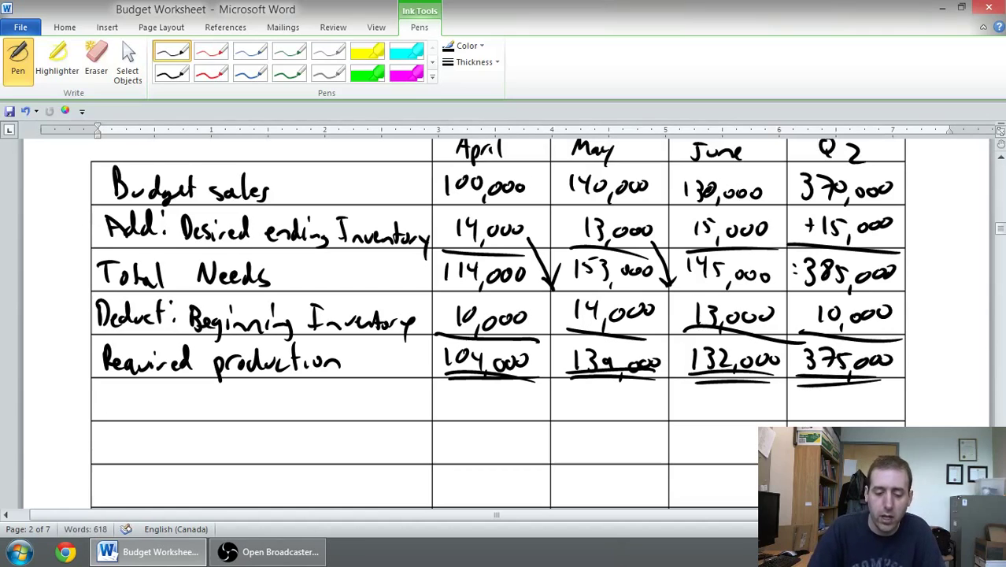